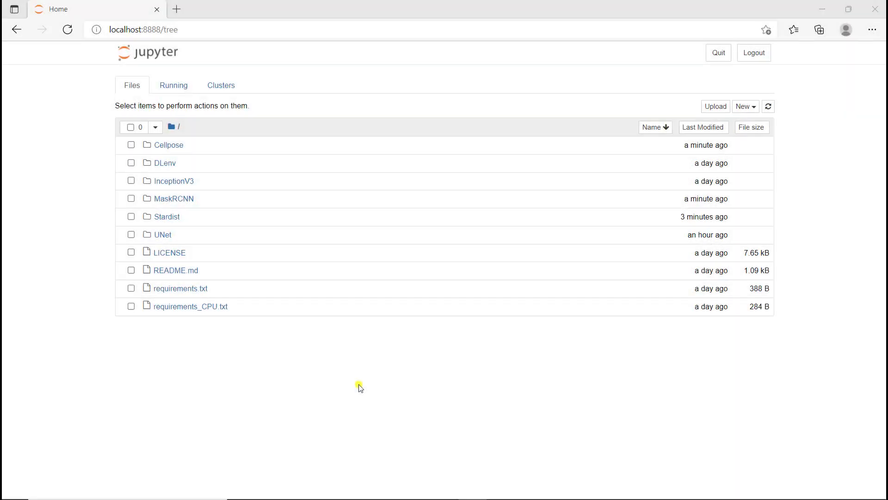
Open Training.ipynb from the Cellpose folder
{"action": "left_click", "coordinate": [176, 146]}
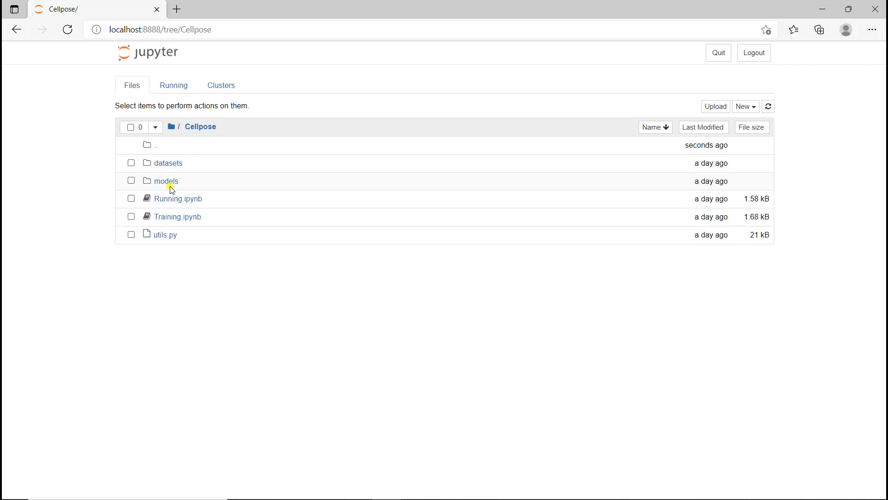
{"action": "left_click", "coordinate": [172, 218]}
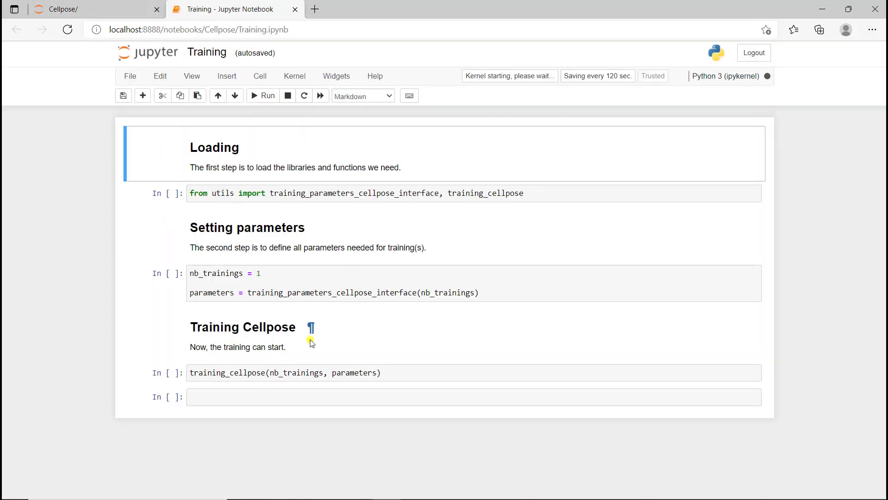
Run the Loading, import and nb_trainings cells to show the form (learning rate 0.2, 400 epochs, batch 8)
{"action": "left_click", "coordinate": [267, 97]}
{"action": "left_click", "coordinate": [268, 98]}
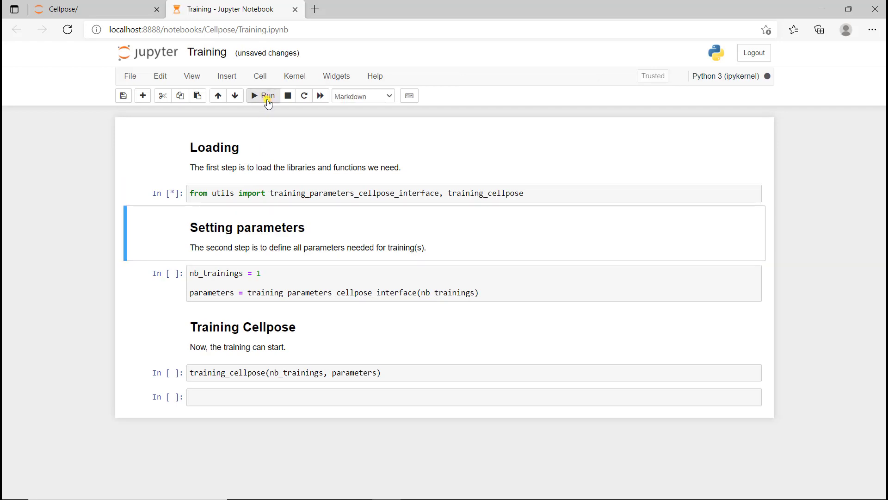
{"action": "left_click", "coordinate": [268, 97]}
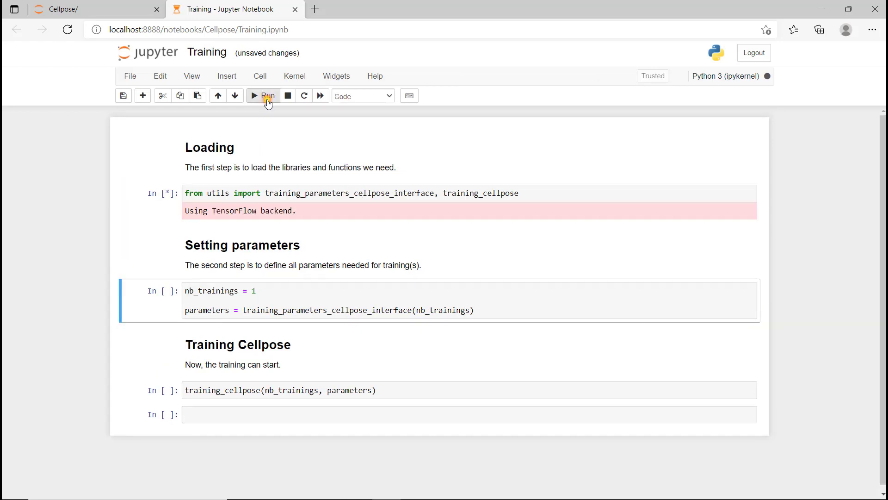
{"action": "left_click", "coordinate": [268, 98]}
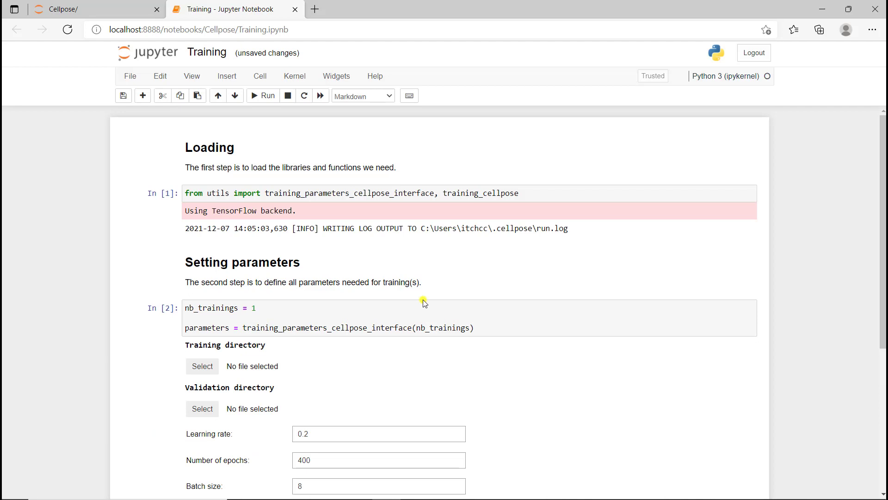
Set the training directory to the nucleiSegmentation_E2Fs\training folder
{"action": "scroll", "coordinate": [640, 384], "scroll_direction": "down", "scroll_amount": 3}
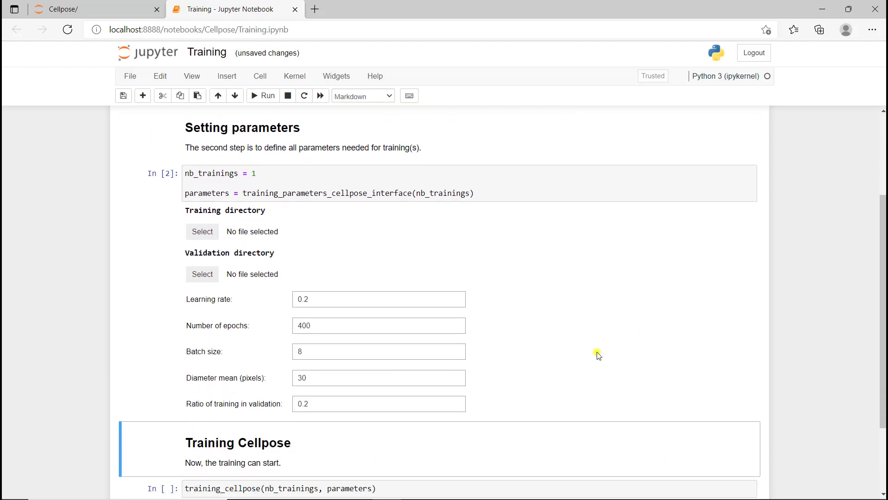
{"action": "left_click", "coordinate": [201, 233]}
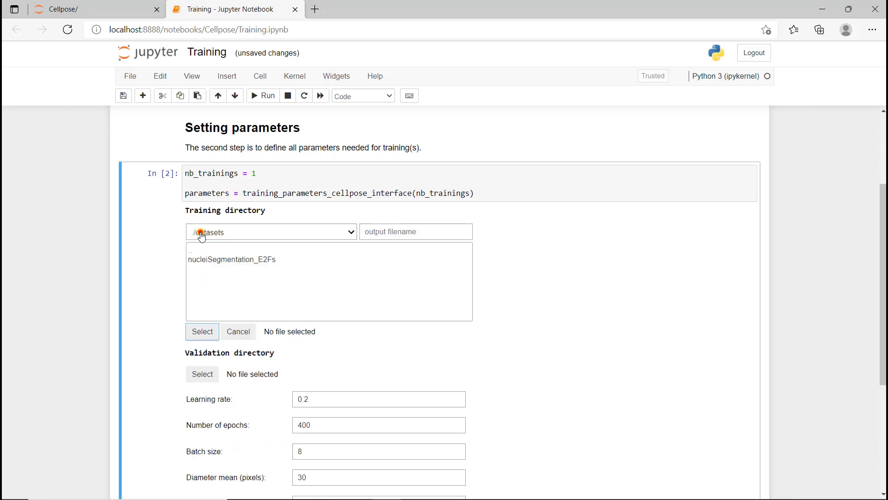
{"action": "left_click", "coordinate": [209, 260]}
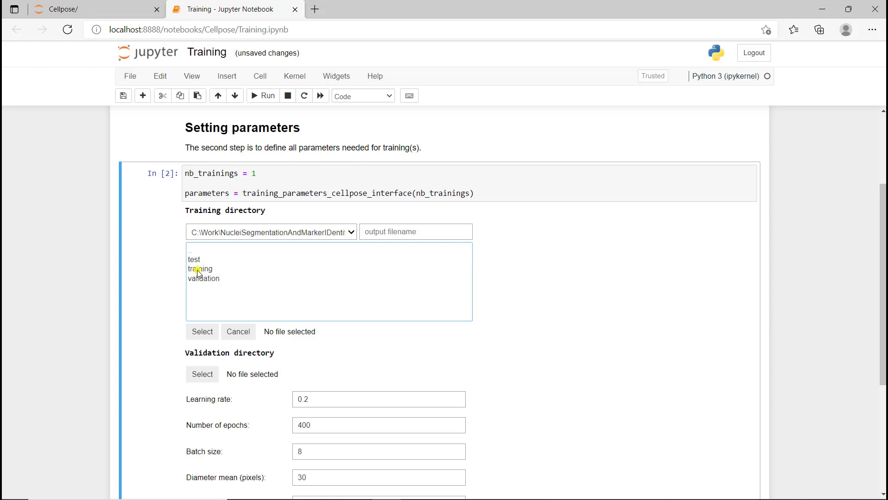
{"action": "left_click", "coordinate": [198, 270]}
{"action": "left_click", "coordinate": [208, 329]}
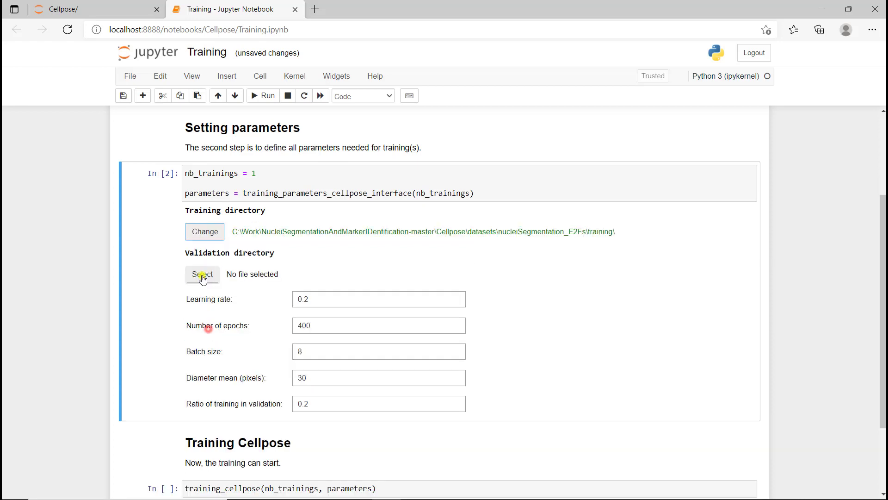
Set the validation directory to the nucleiSegmentation_E2Fs\validation folder
{"action": "left_click", "coordinate": [202, 275]}
{"action": "left_click", "coordinate": [219, 303]}
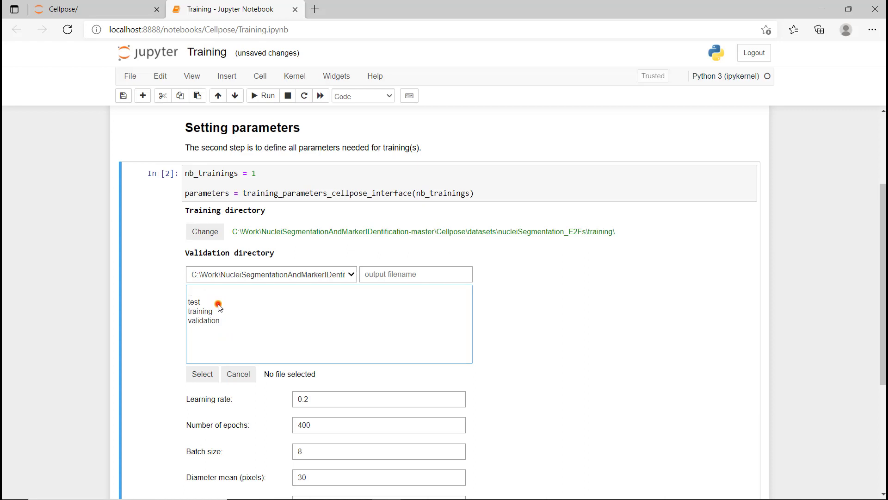
{"action": "left_click", "coordinate": [199, 320]}
{"action": "left_click", "coordinate": [200, 371]}
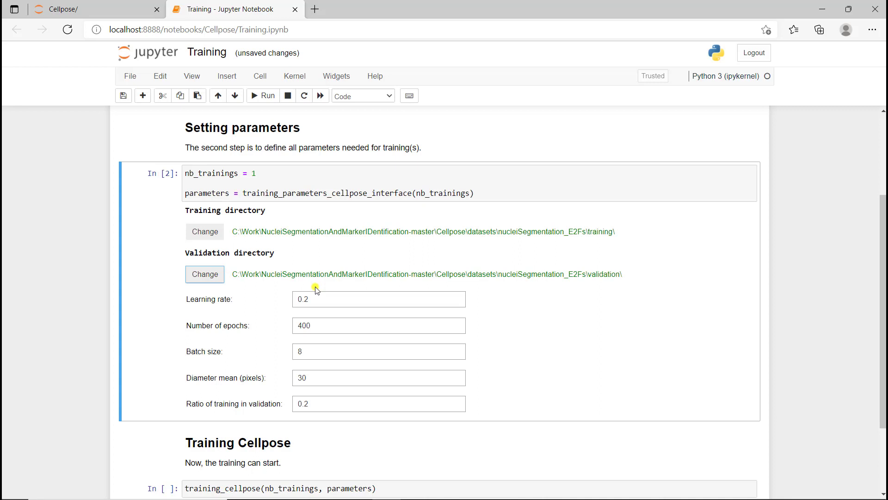
Change the Number of epochs value from 400 to 100
{"action": "left_click", "coordinate": [301, 325]}
{"action": "scroll", "coordinate": [602, 356], "scroll_direction": "down", "scroll_amount": 3}
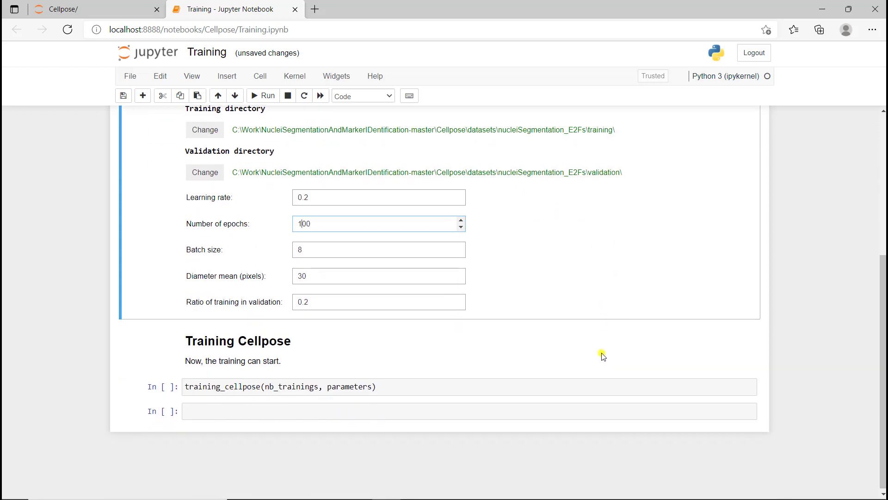
Run the training_cellpose cell and follow its log, expanding the collapsed output to full length
{"action": "left_click", "coordinate": [248, 387]}
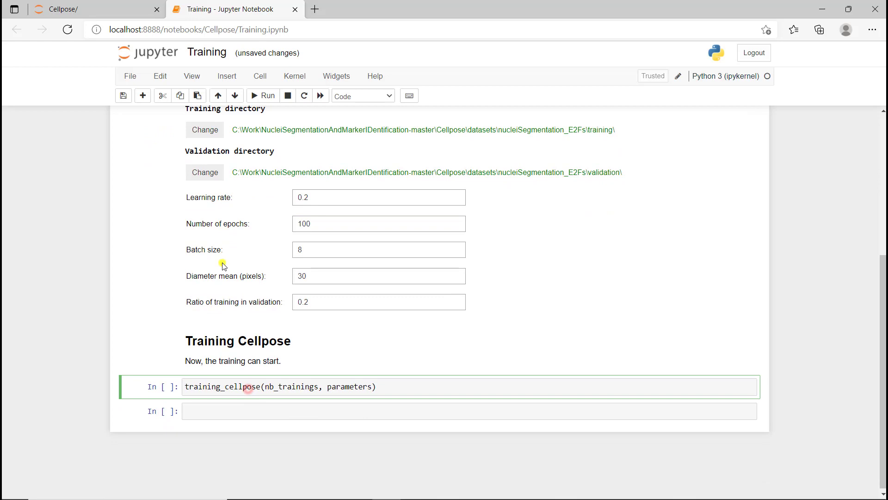
{"action": "left_click", "coordinate": [265, 98]}
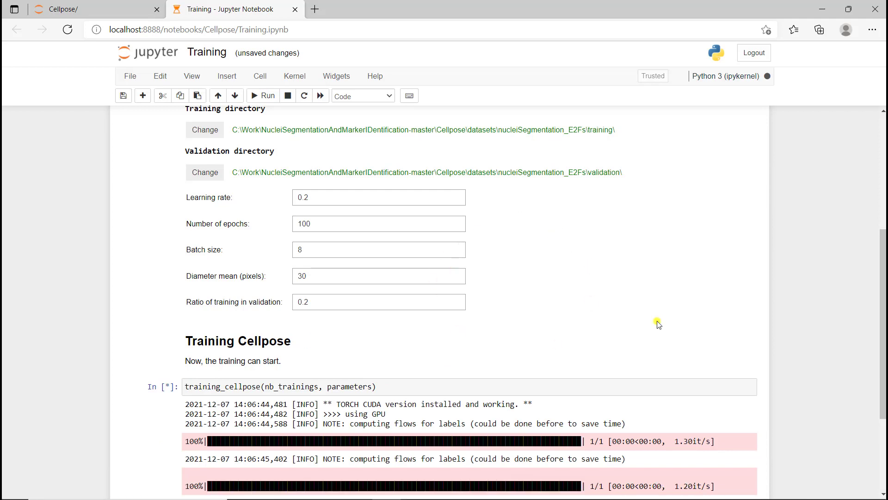
{"action": "scroll", "coordinate": [679, 292], "scroll_direction": "down", "scroll_amount": 5}
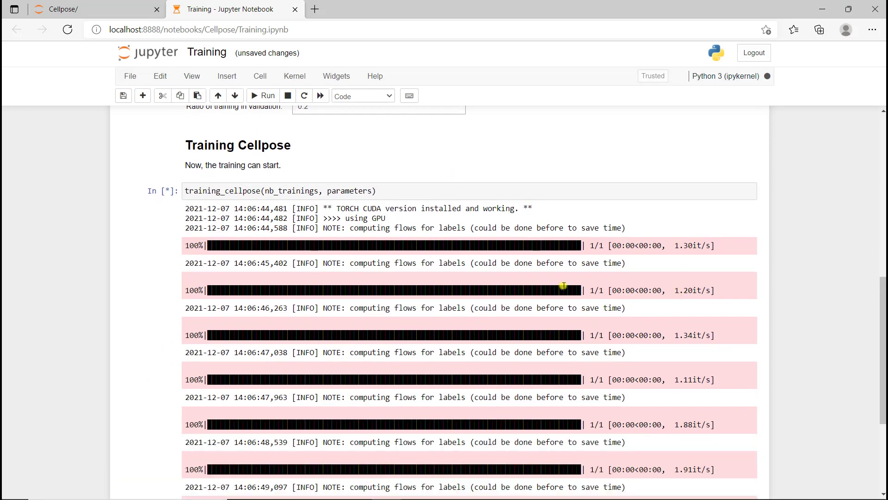
{"action": "scroll", "coordinate": [603, 318], "scroll_direction": "down", "scroll_amount": 3}
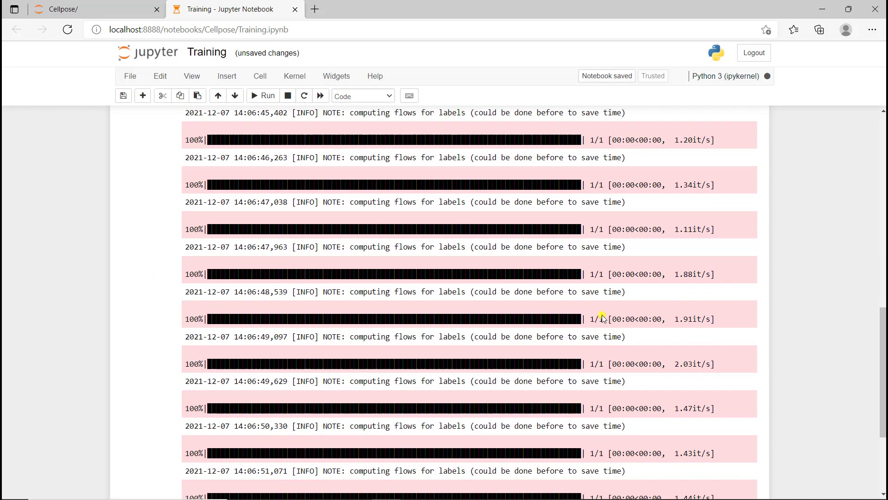
{"action": "scroll", "coordinate": [601, 315], "scroll_direction": "down", "scroll_amount": 5}
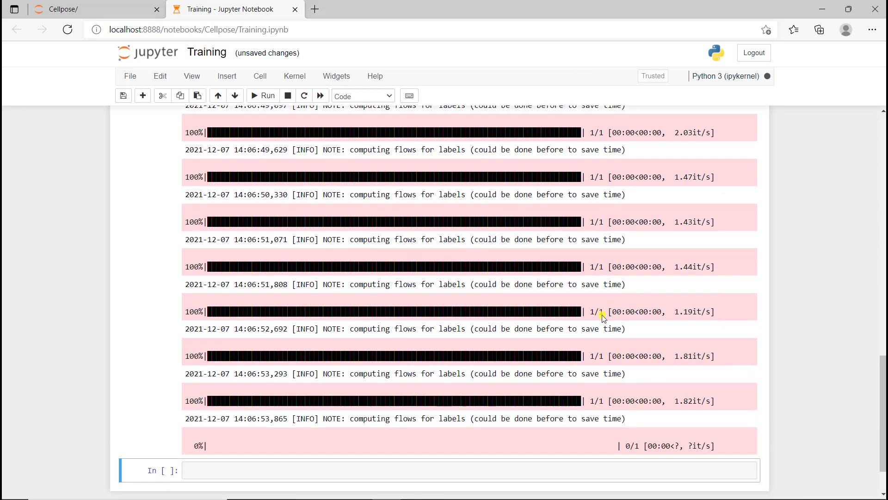
{"action": "scroll", "coordinate": [601, 315], "scroll_direction": "down", "scroll_amount": 2}
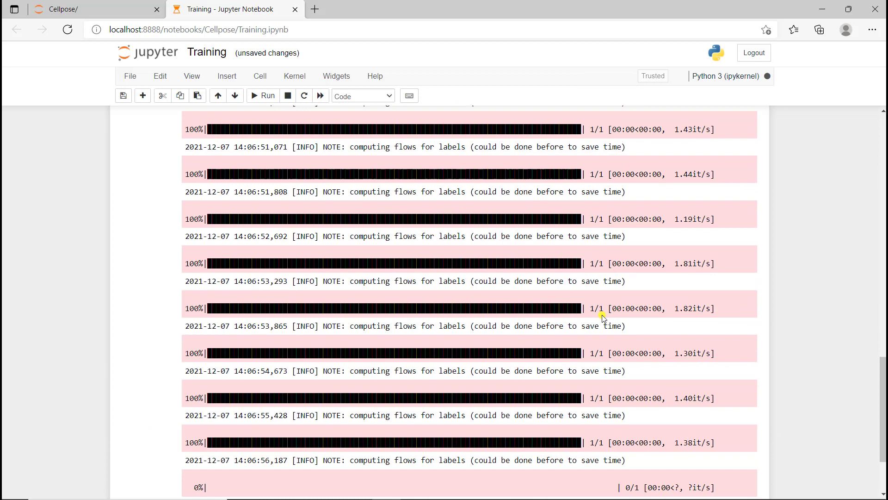
{"action": "scroll", "coordinate": [602, 315], "scroll_direction": "down", "scroll_amount": 3}
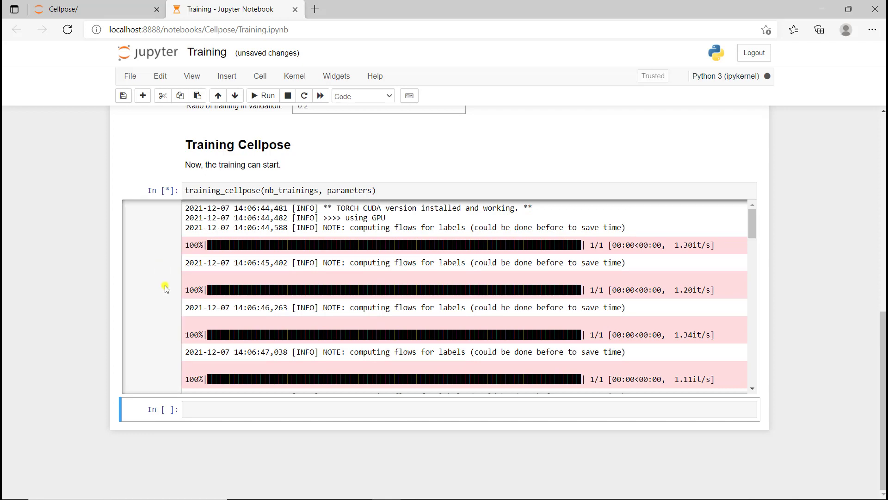
{"action": "left_click", "coordinate": [164, 291]}
{"action": "scroll", "coordinate": [682, 356], "scroll_direction": "down", "scroll_amount": 12}
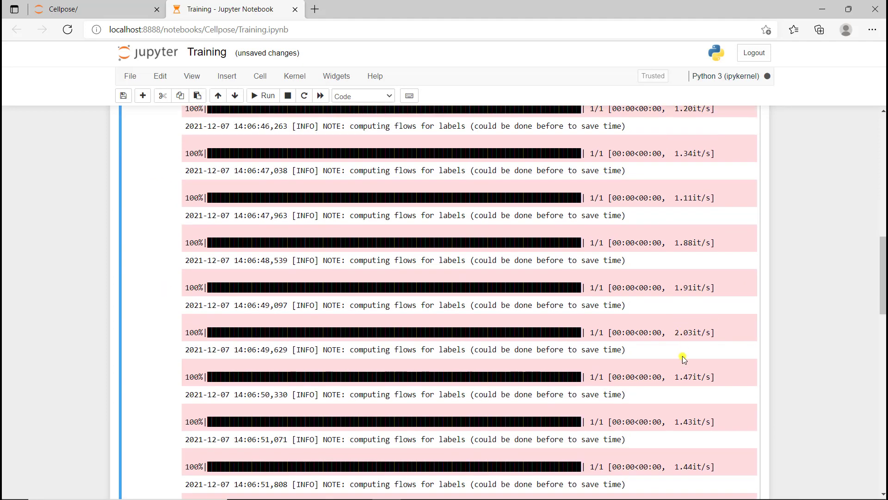
{"action": "scroll", "coordinate": [684, 359], "scroll_direction": "down", "scroll_amount": 10}
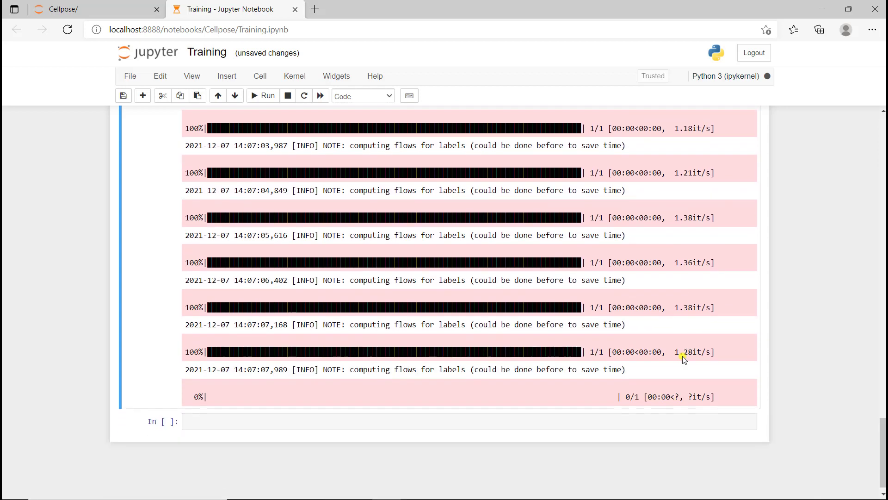
Bring the Fiji window to the front and open a new File Explorer window
{"action": "key", "text": "alt+Tab"}
{"action": "key", "text": "Down"}
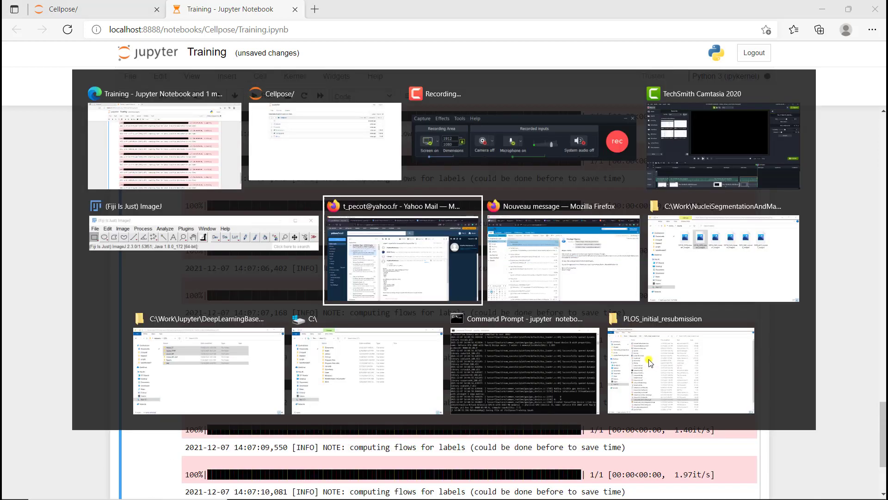
{"action": "key", "text": "Left"}
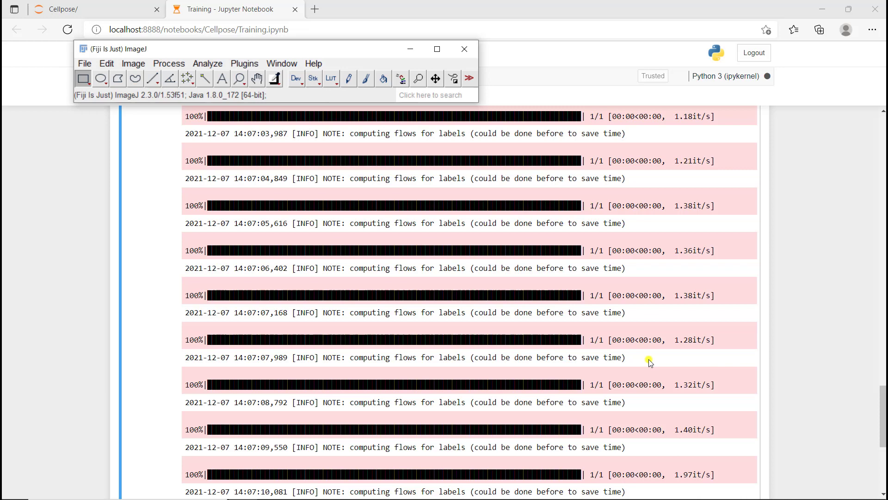
{"action": "key", "text": "super+e"}
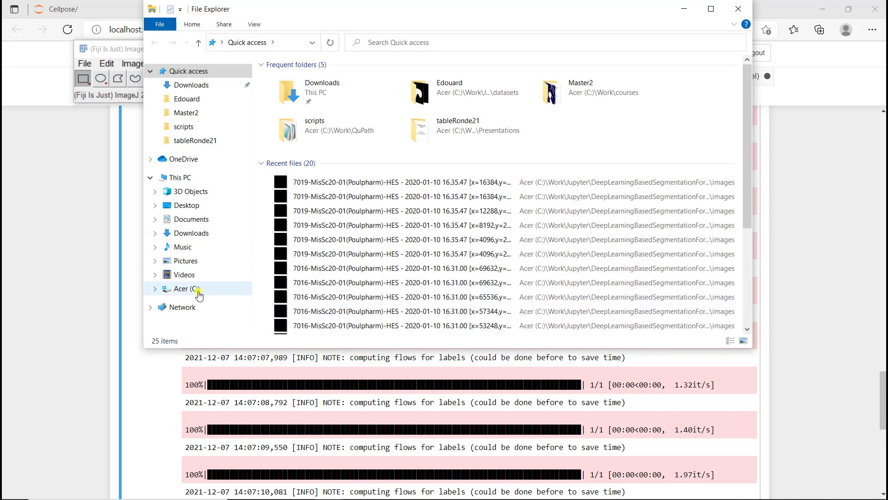
Browse C:\Work to Cellpose\datasets\nucleiSegmentation_E2Fs\training\images
{"action": "left_click", "coordinate": [198, 291]}
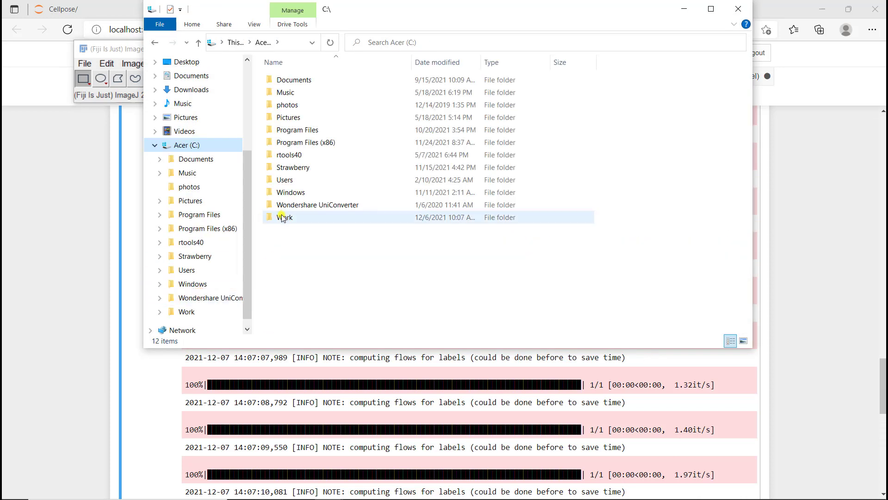
{"action": "double_click", "coordinate": [283, 217]}
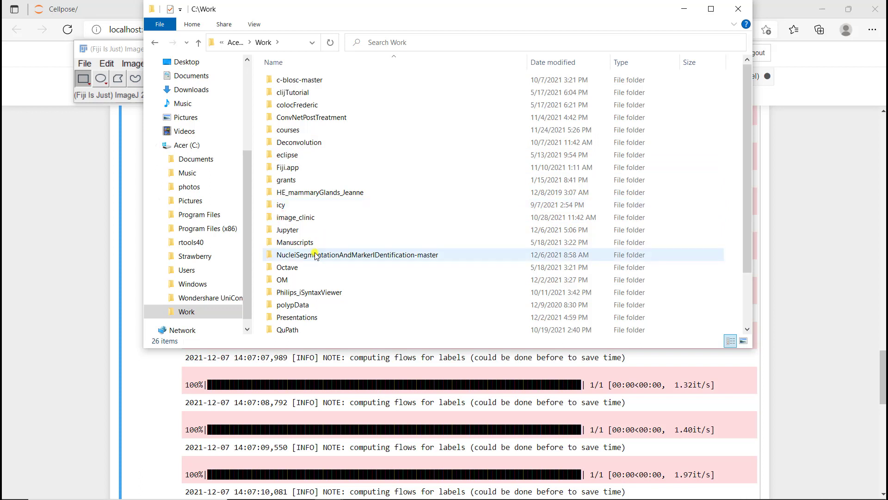
{"action": "double_click", "coordinate": [315, 255]}
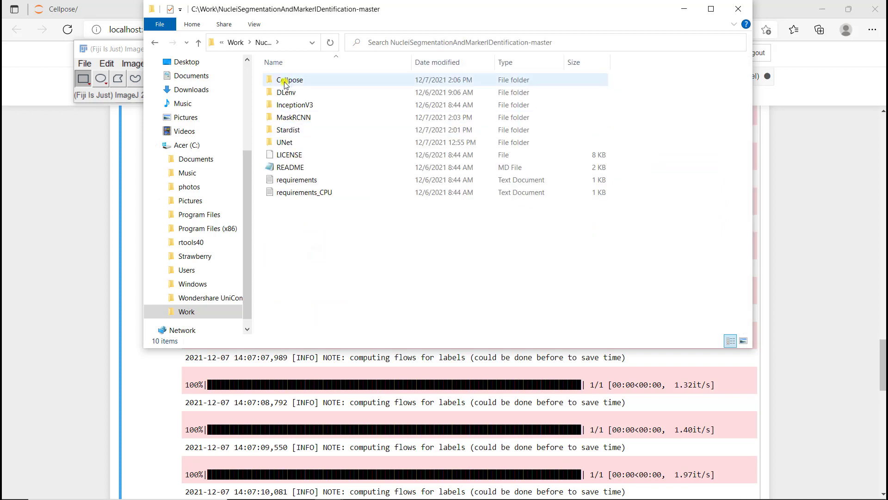
{"action": "double_click", "coordinate": [285, 82]}
{"action": "left_click", "coordinate": [288, 105]}
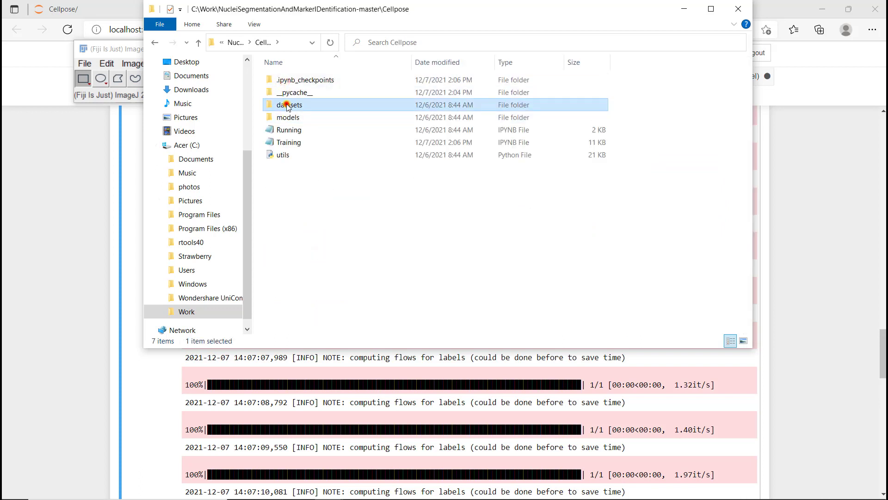
{"action": "double_click", "coordinate": [288, 105]}
{"action": "double_click", "coordinate": [295, 79]}
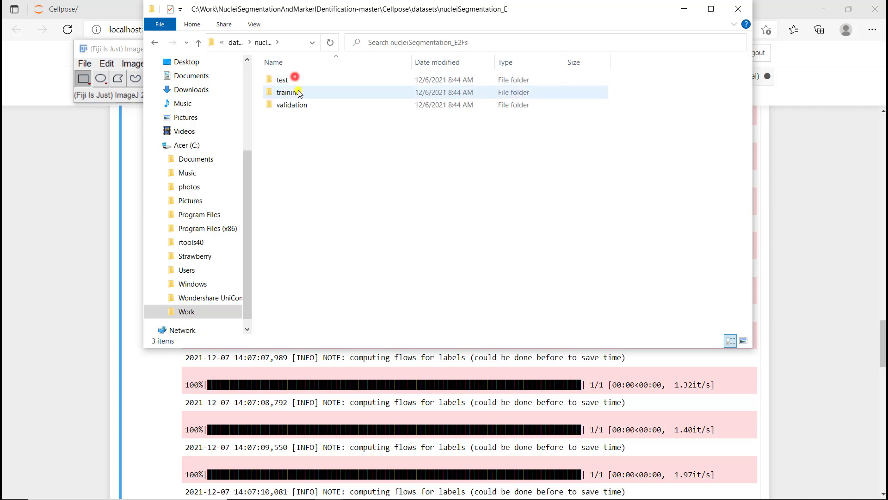
{"action": "double_click", "coordinate": [291, 93]}
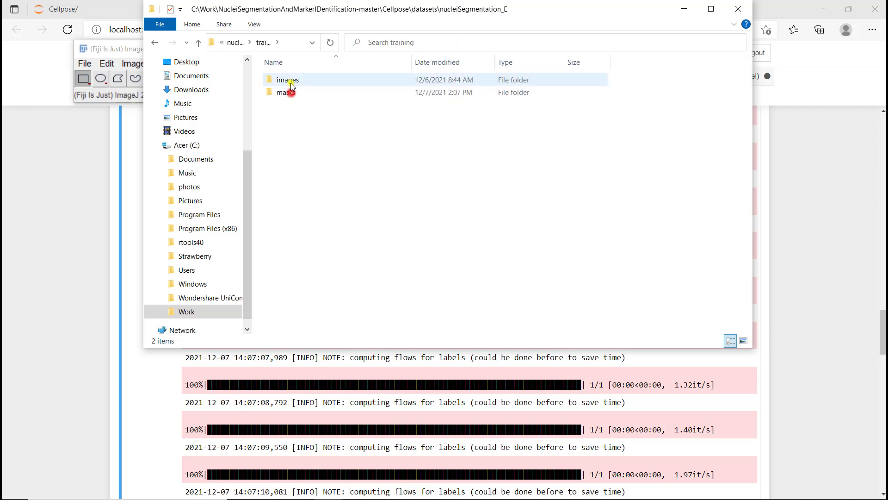
{"action": "double_click", "coordinate": [291, 82]}
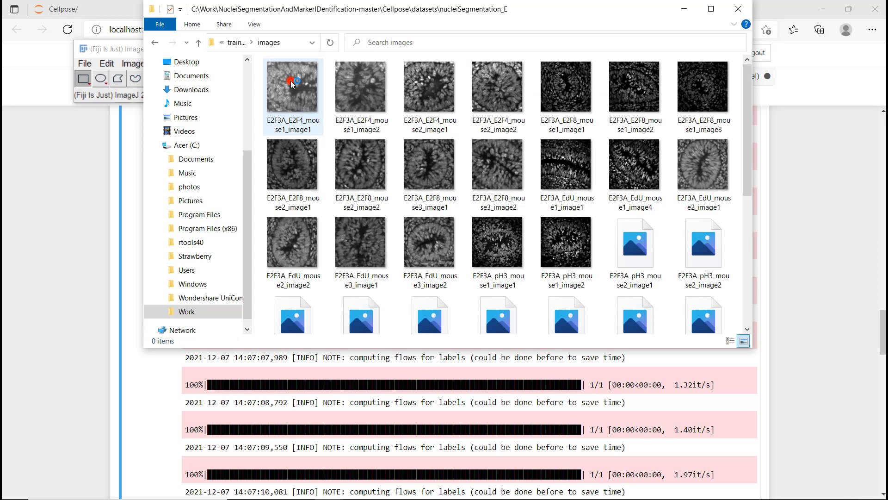
Drag the raw E2F3A_E2F4_mouse1_image1 and its label mask from the masks folder into Fiji
{"action": "left_click_drag", "start_coordinate": [293, 104], "coordinate": [123, 97]}
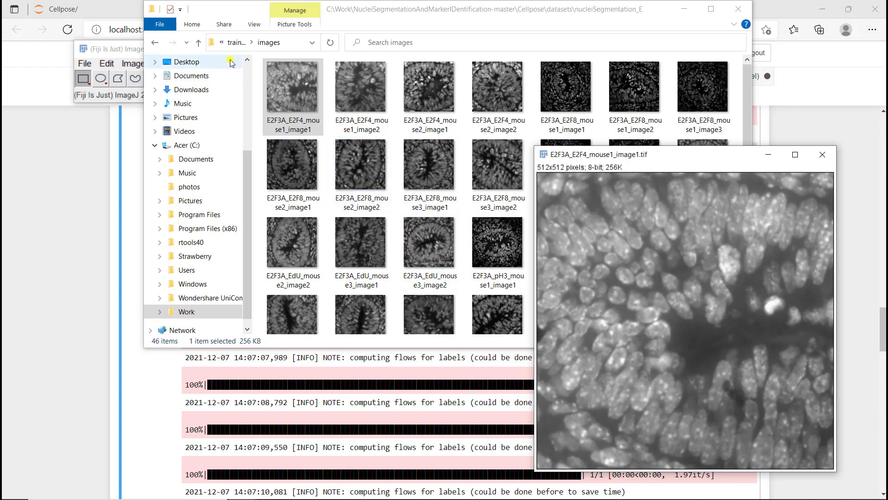
{"action": "left_click", "coordinate": [233, 42]}
{"action": "double_click", "coordinate": [286, 92]}
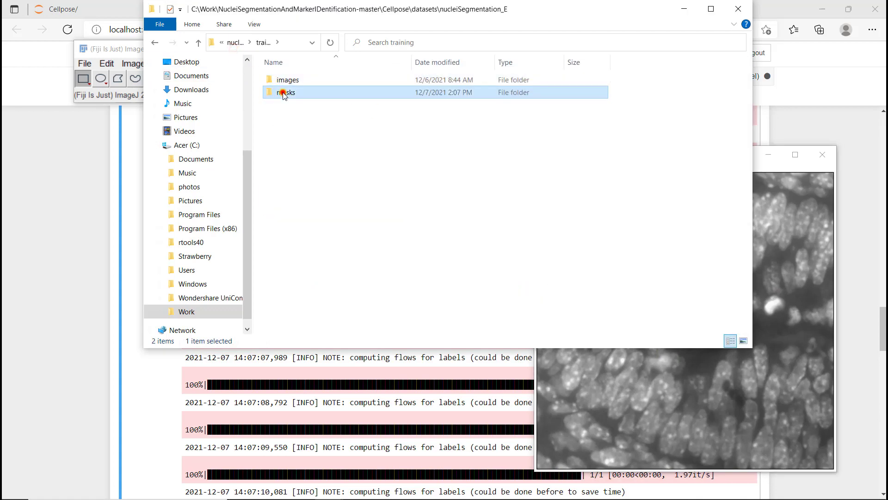
{"action": "left_click_drag", "start_coordinate": [288, 89], "coordinate": [117, 98]}
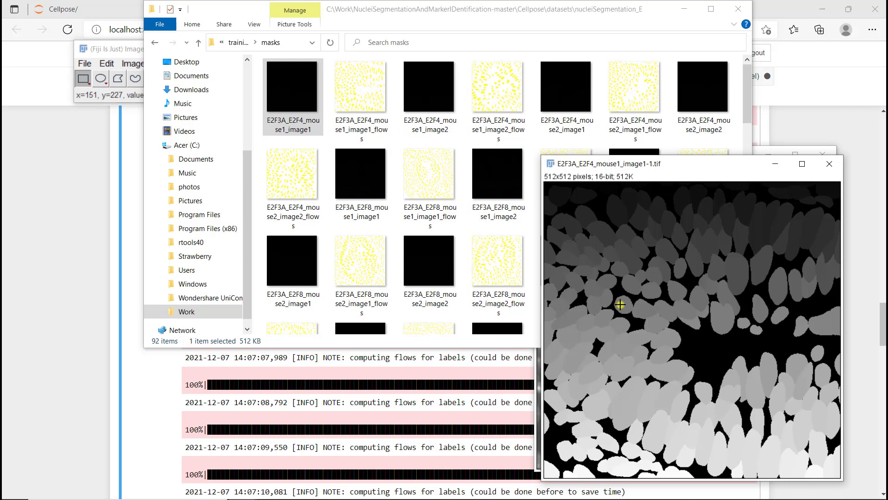
Load the image1 flows file with default import options and step to its fourth channel
{"action": "left_click", "coordinate": [350, 97]}
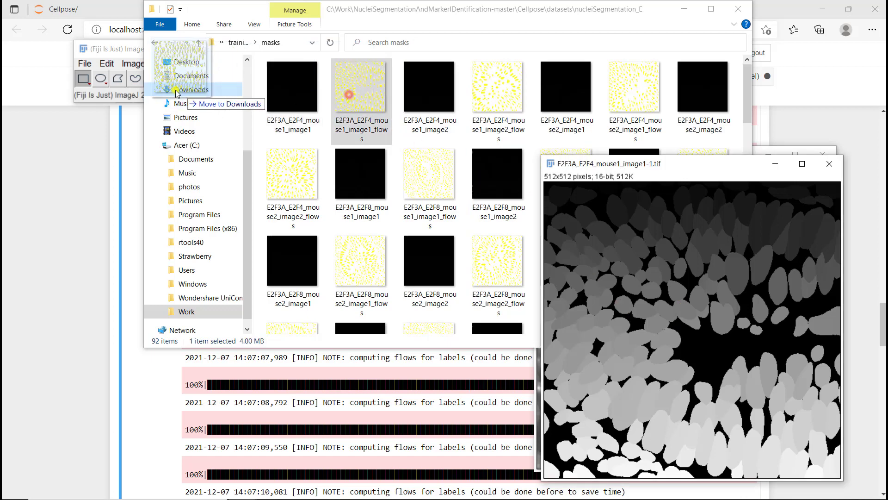
{"action": "left_click_drag", "start_coordinate": [176, 93], "coordinate": [111, 81]}
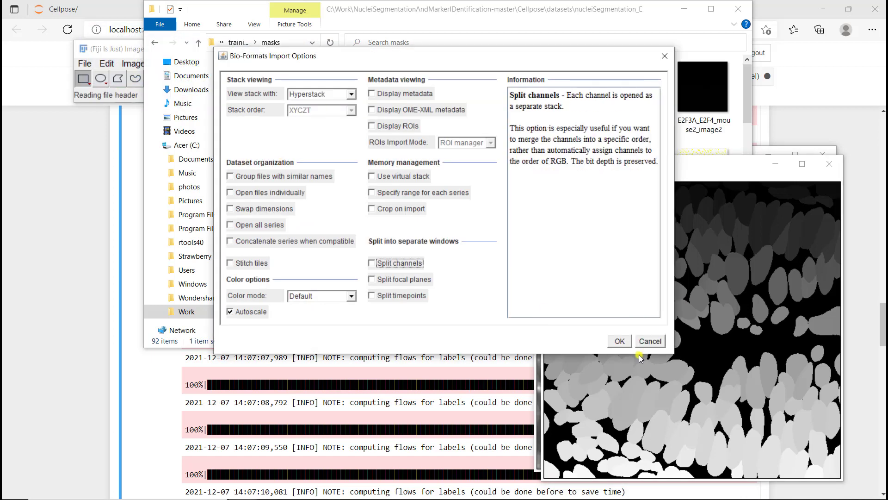
{"action": "left_click", "coordinate": [620, 341]}
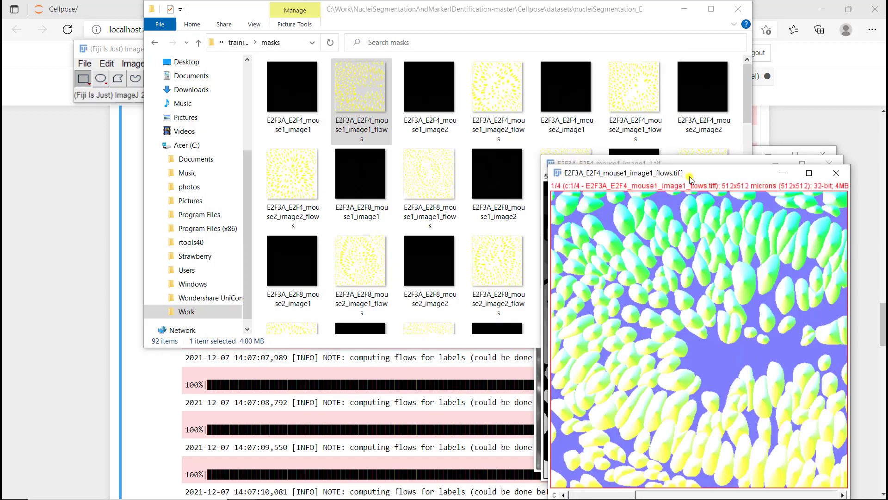
{"action": "left_click_drag", "start_coordinate": [689, 178], "coordinate": [472, 102]}
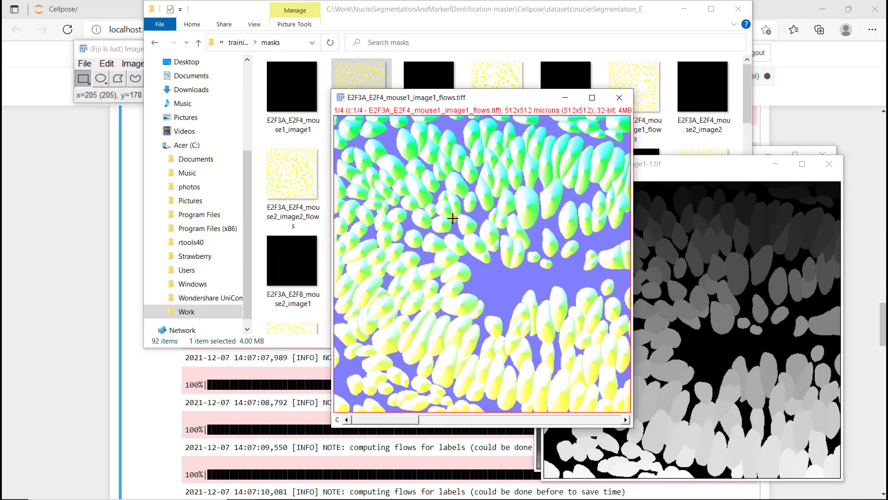
{"action": "left_click", "coordinate": [625, 419]}
{"action": "left_click", "coordinate": [625, 419]}
{"action": "left_click", "coordinate": [625, 420]}
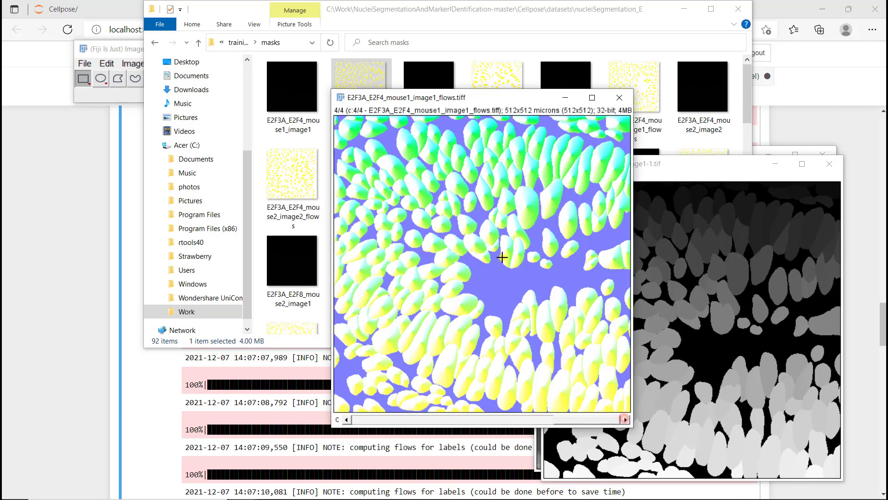
{"action": "left_click", "coordinate": [112, 45]}
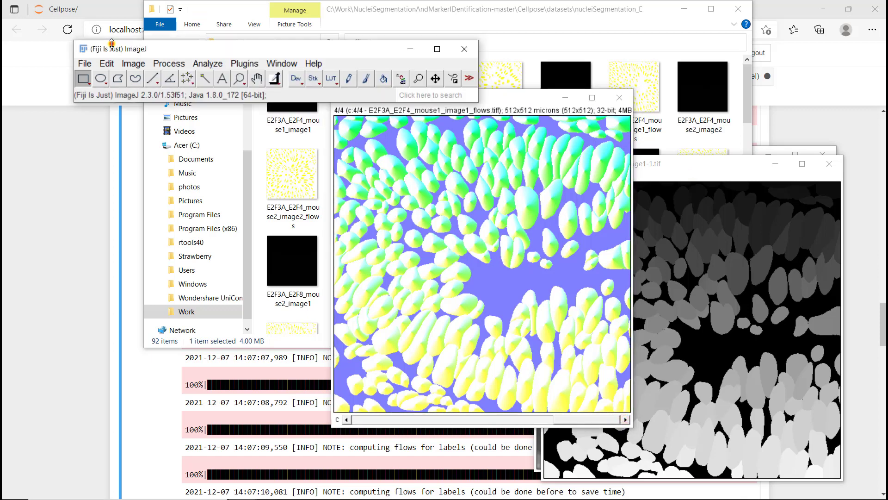
Split the flows image into separate C1–C4 channel windows
{"action": "left_click", "coordinate": [129, 64]}
{"action": "mouse_move", "coordinate": [139, 143]}
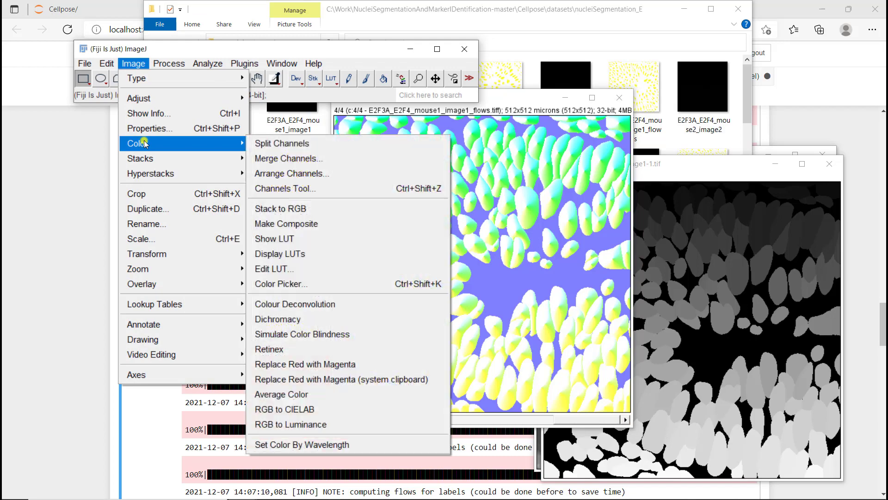
{"action": "left_click", "coordinate": [264, 147]}
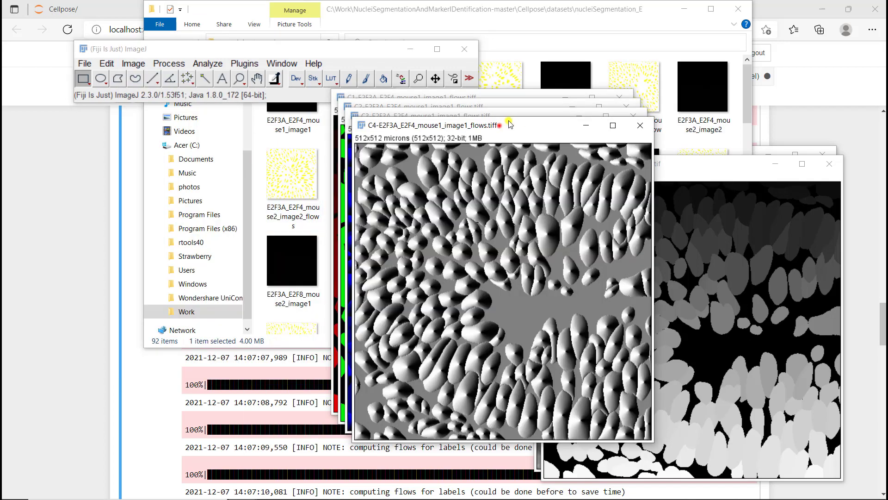
Spread the C1–C4 channel windows apart so each is visible
{"action": "left_click_drag", "start_coordinate": [509, 124], "coordinate": [676, 130]}
{"action": "left_click_drag", "start_coordinate": [492, 114], "coordinate": [626, 140]}
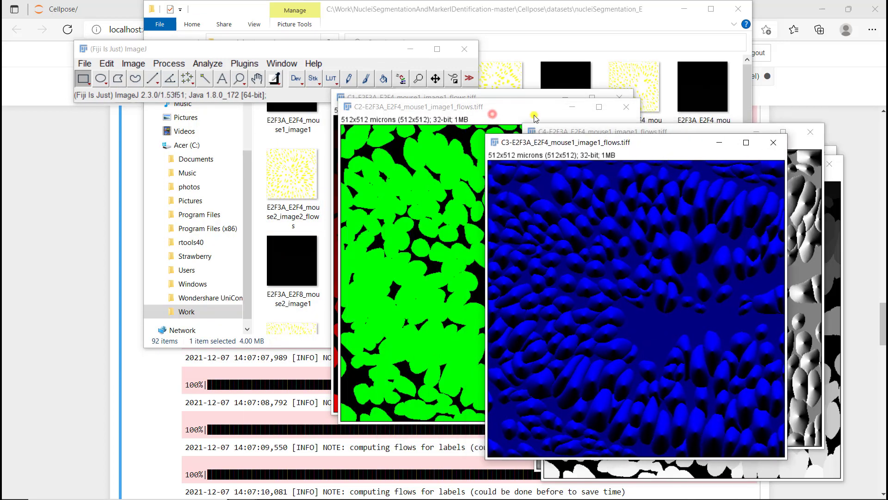
{"action": "left_click_drag", "start_coordinate": [534, 115], "coordinate": [539, 174]}
{"action": "left_click_drag", "start_coordinate": [465, 102], "coordinate": [202, 145]}
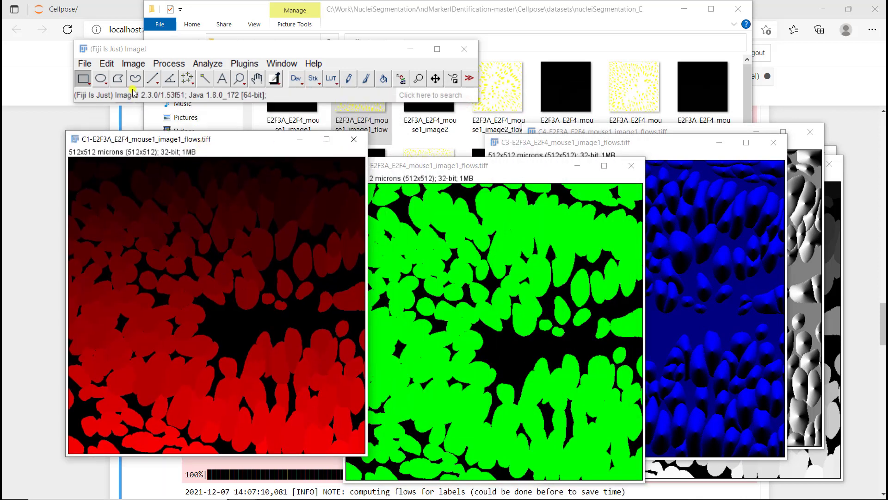
{"action": "left_click", "coordinate": [132, 64]}
{"action": "mouse_move", "coordinate": [116, 303]}
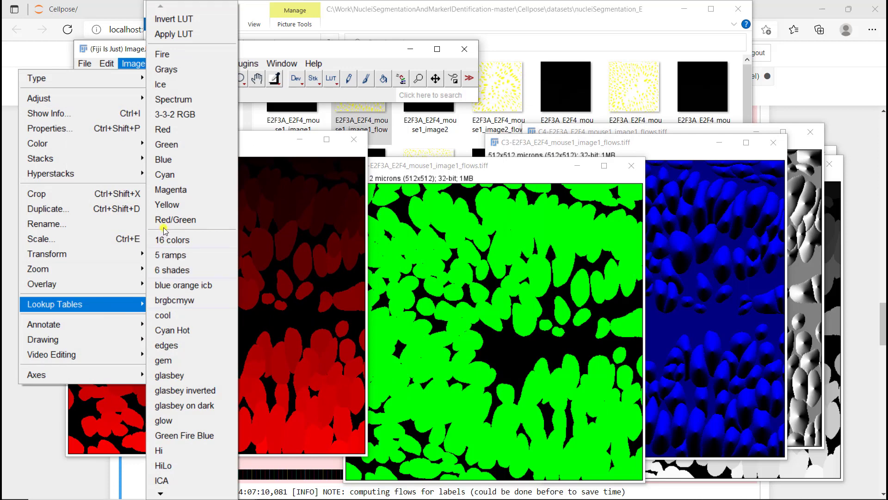
Apply the Grays lookup table to C1 and close the label mask image
{"action": "left_click", "coordinate": [174, 70]}
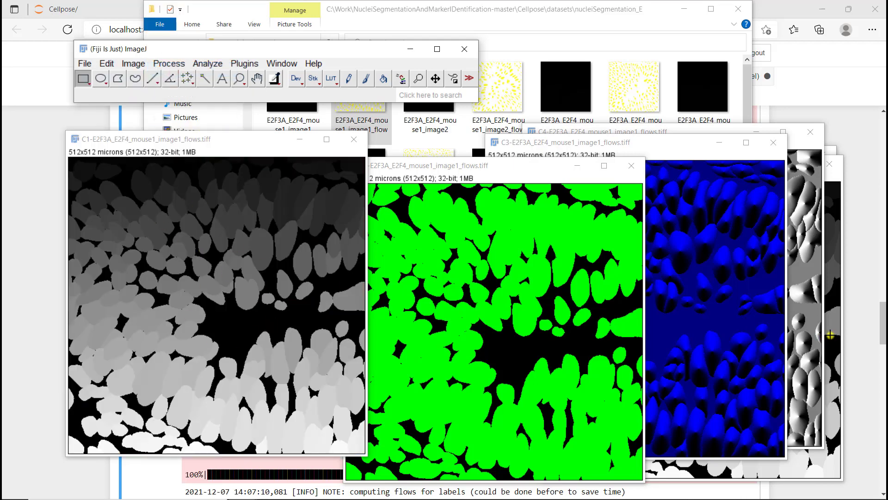
{"action": "left_click", "coordinate": [832, 333]}
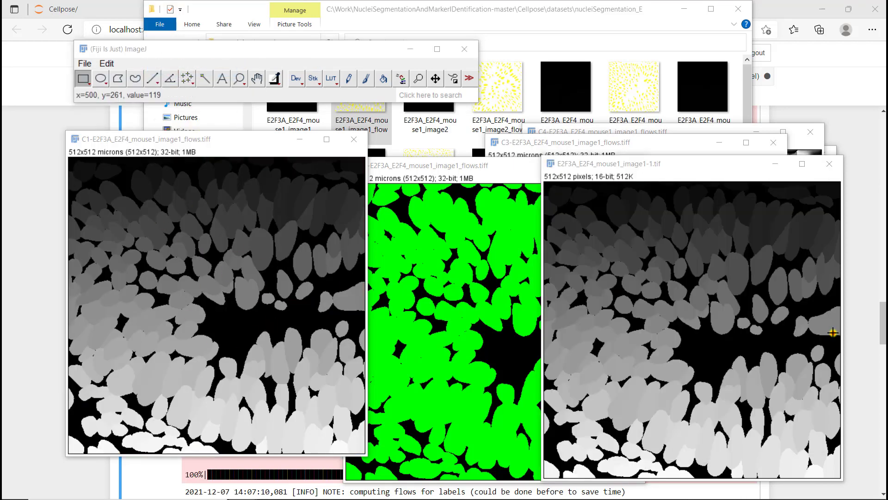
{"action": "left_click", "coordinate": [830, 164]}
Switch the C2 and C3 channels to the Grays lookup table
{"action": "left_click_drag", "start_coordinate": [443, 171], "coordinate": [311, 131]}
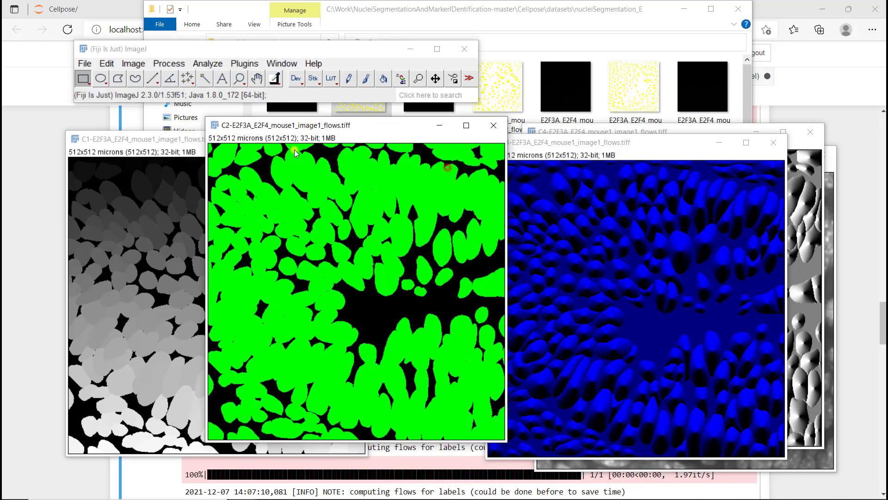
{"action": "left_click", "coordinate": [134, 64]}
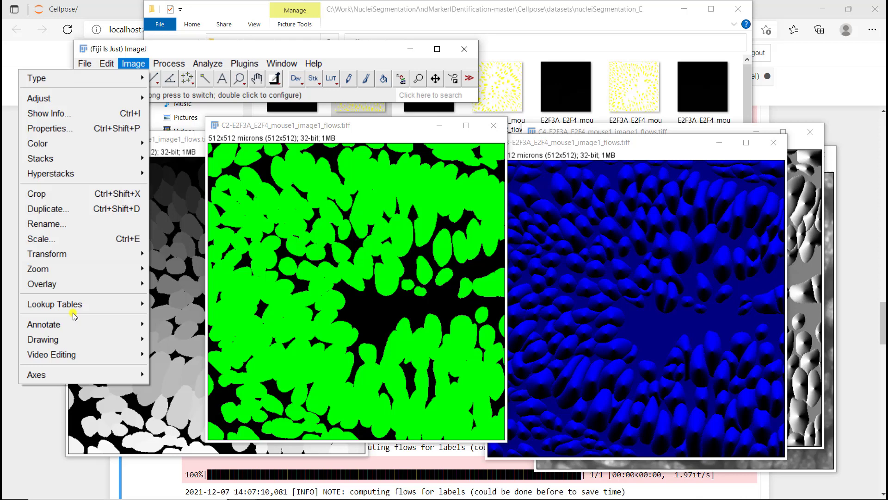
{"action": "mouse_move", "coordinate": [75, 305]}
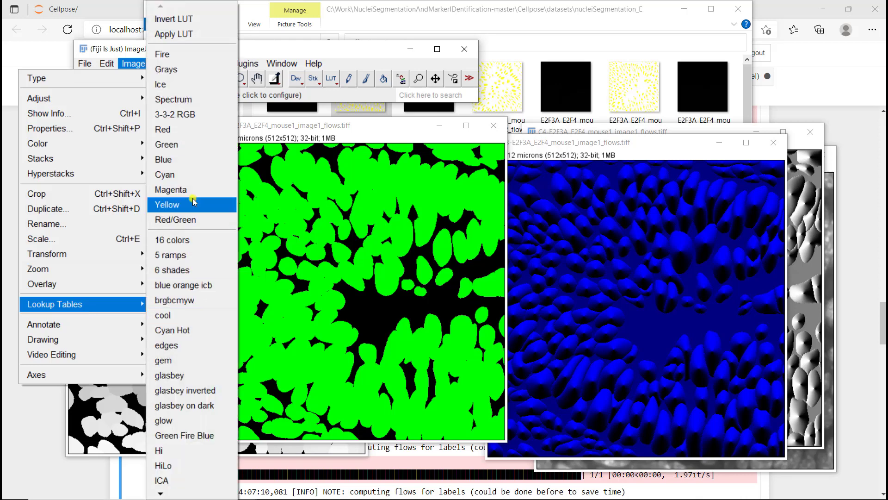
{"action": "left_click", "coordinate": [181, 71]}
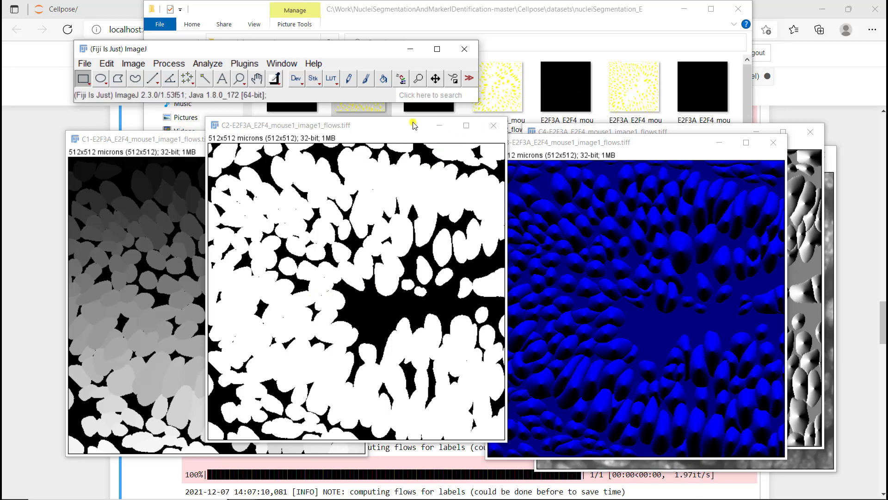
{"action": "left_click_drag", "start_coordinate": [391, 130], "coordinate": [276, 132]}
{"action": "left_click_drag", "start_coordinate": [582, 144], "coordinate": [307, 143]}
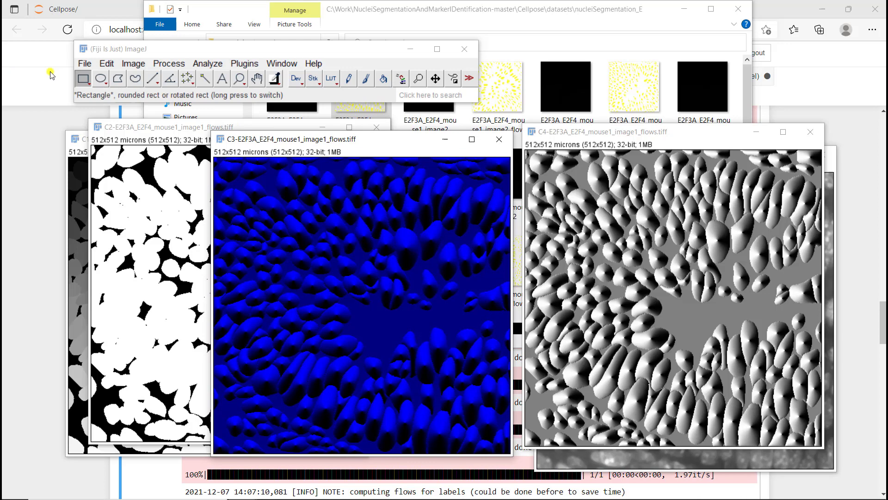
{"action": "left_click", "coordinate": [133, 64]}
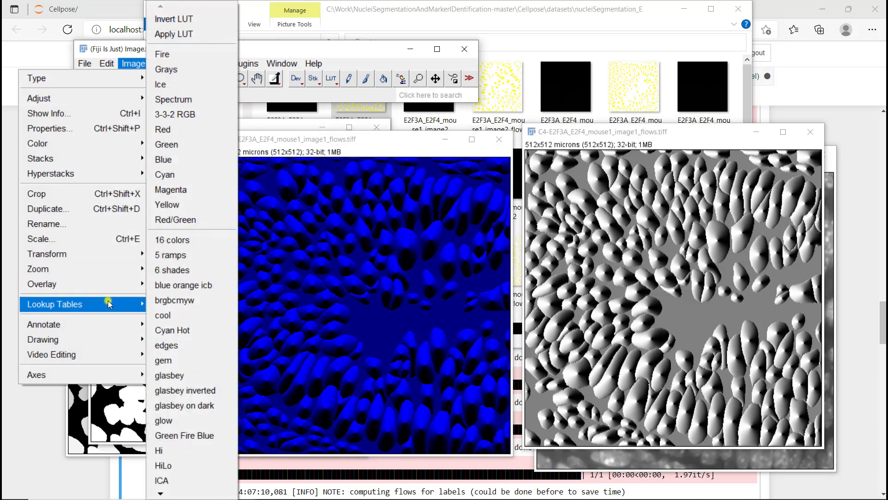
{"action": "left_click", "coordinate": [190, 72]}
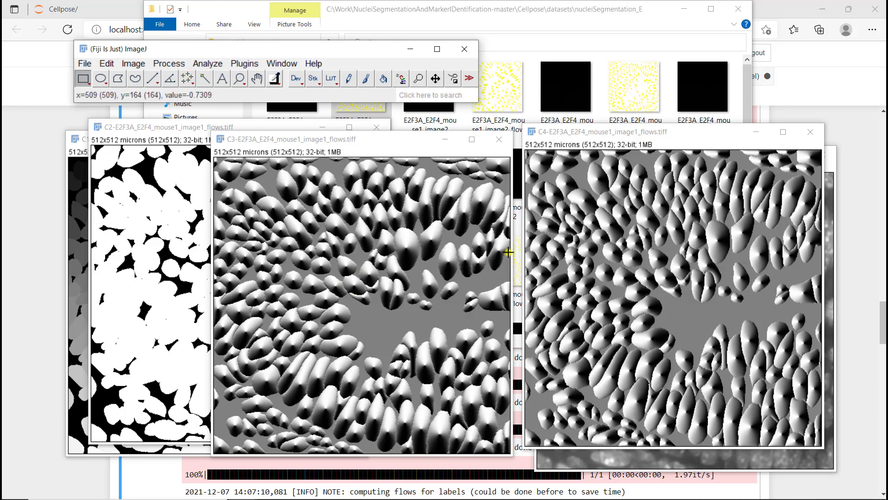
Close the four C1–C4 channel windows and the grayscale nuclei image
{"action": "left_click", "coordinate": [499, 141]}
{"action": "left_click", "coordinate": [810, 132]}
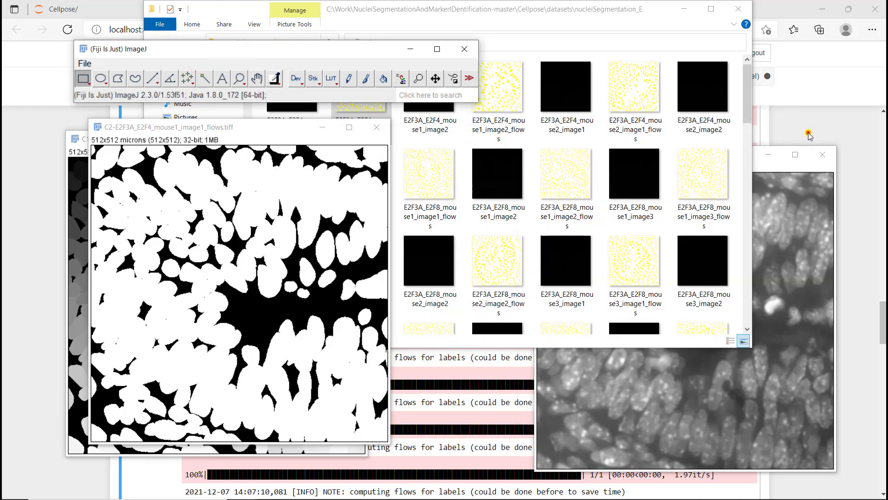
{"action": "left_click", "coordinate": [376, 127]}
{"action": "left_click", "coordinate": [350, 140]}
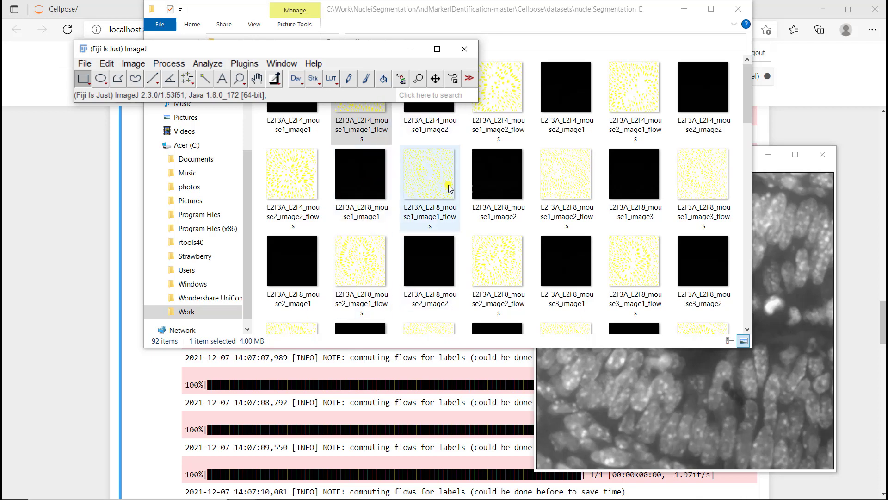
{"action": "left_click", "coordinate": [824, 155]}
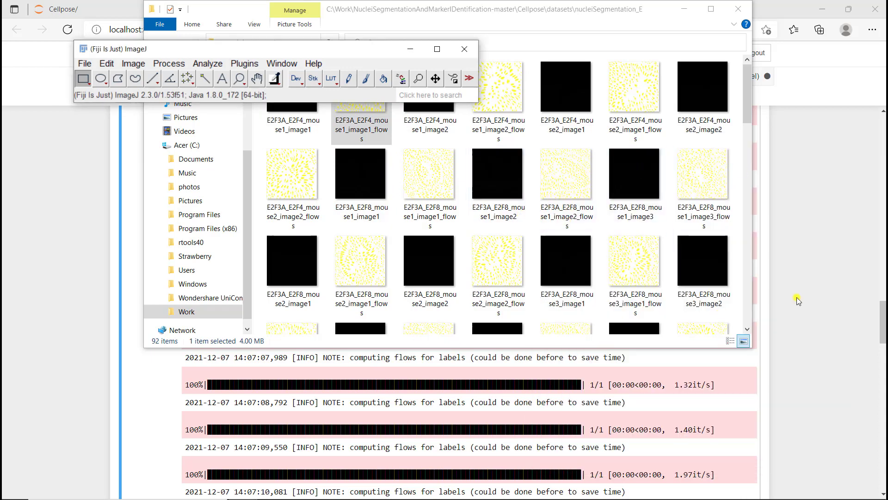
Follow the Training notebook's log until epoch 90 finishes and the network is saved to ./models
{"action": "left_click", "coordinate": [848, 372]}
{"action": "scroll", "coordinate": [586, 349], "scroll_direction": "down", "scroll_amount": 12}
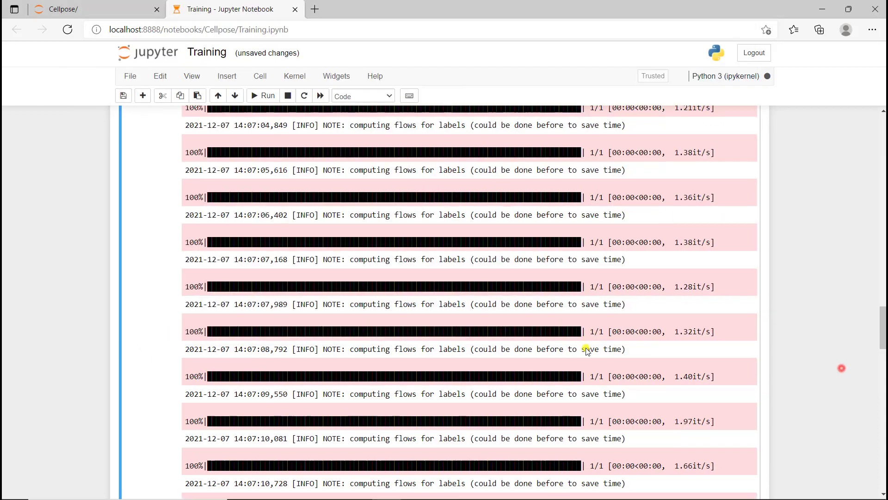
{"action": "scroll", "coordinate": [587, 350], "scroll_direction": "down", "scroll_amount": 10}
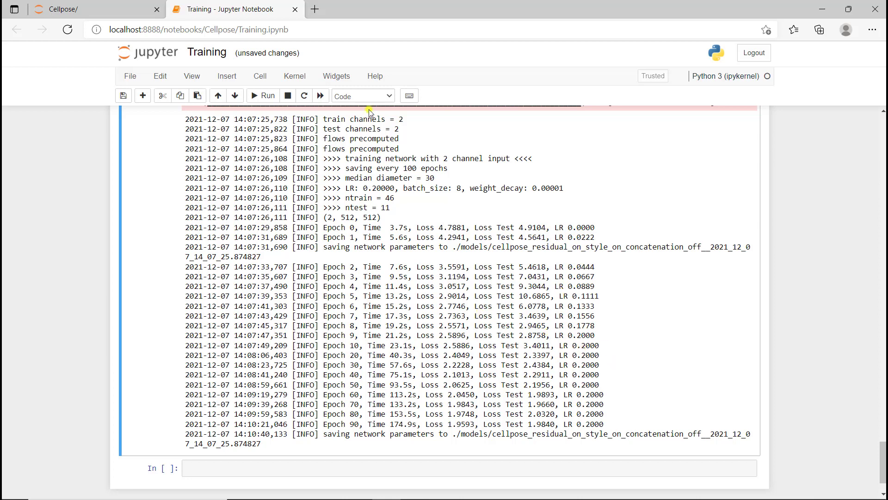
Close the Training notebook and shut down the Training.ipynb kernel
{"action": "left_click", "coordinate": [295, 10]}
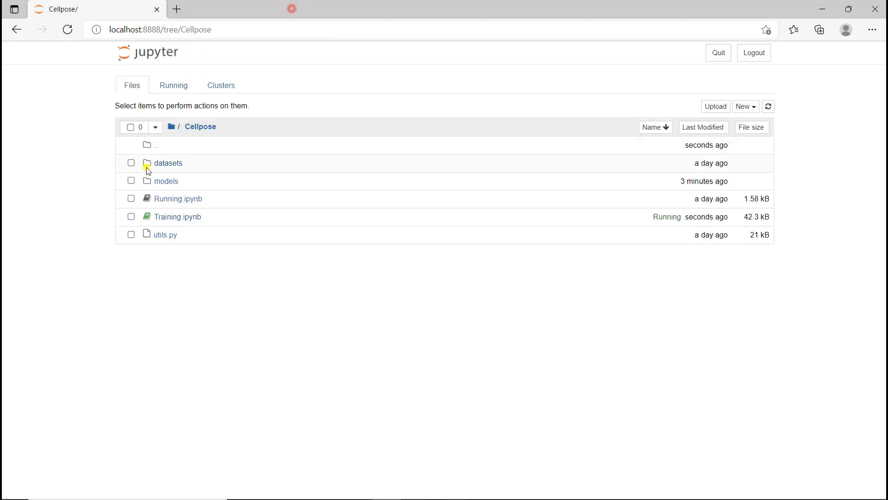
{"action": "left_click", "coordinate": [131, 217]}
{"action": "left_click", "coordinate": [181, 108]}
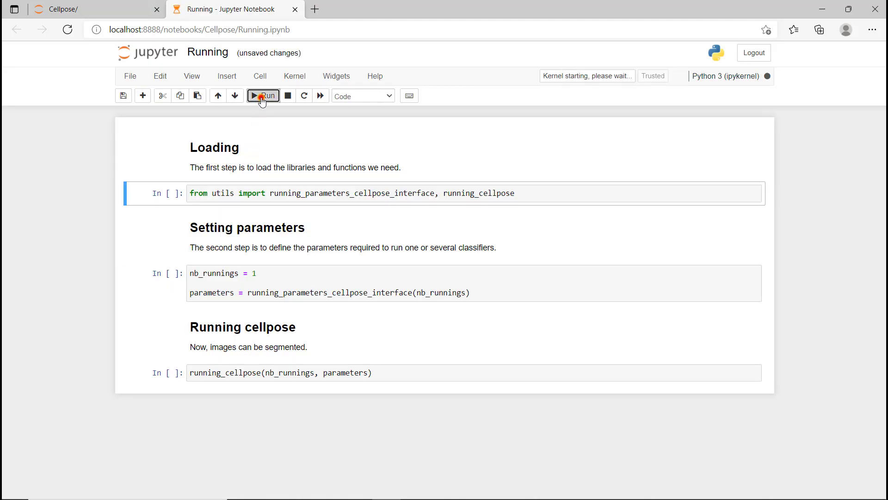
{"action": "left_click", "coordinate": [262, 97]}
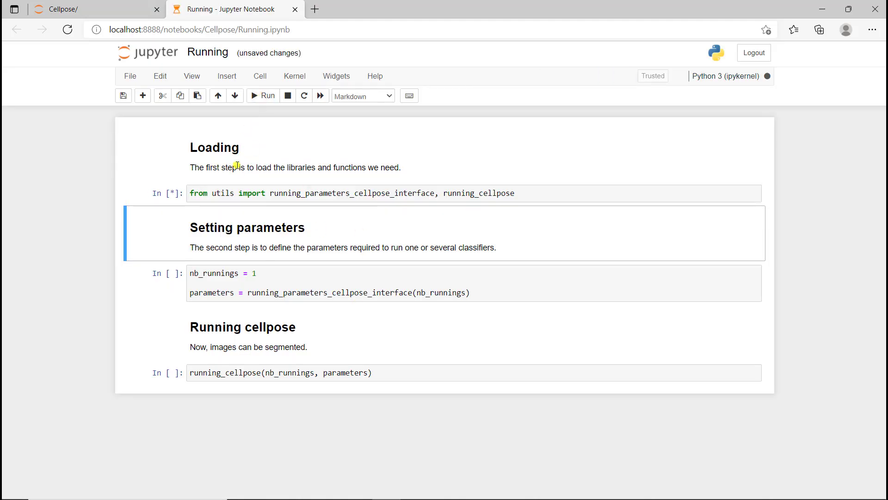
In Running.ipynb, run the library-loading cell and the nb_runnings parameter cell
{"action": "left_click", "coordinate": [257, 96]}
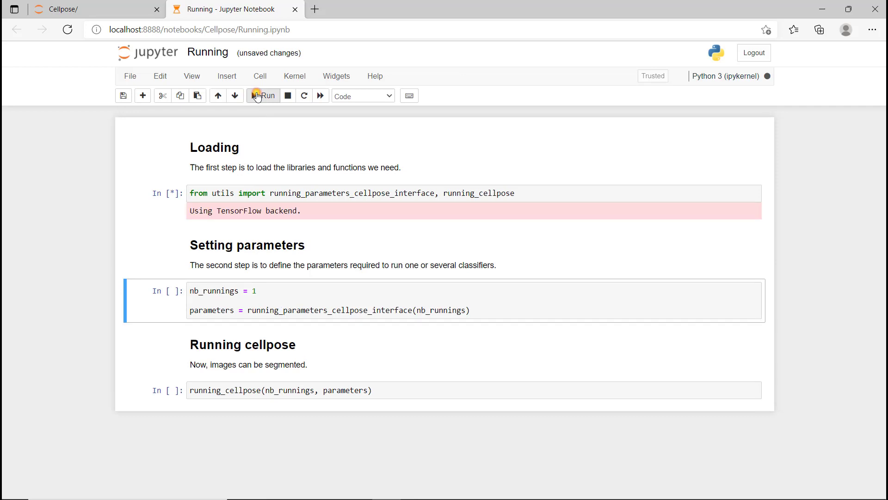
{"action": "left_click", "coordinate": [258, 96]}
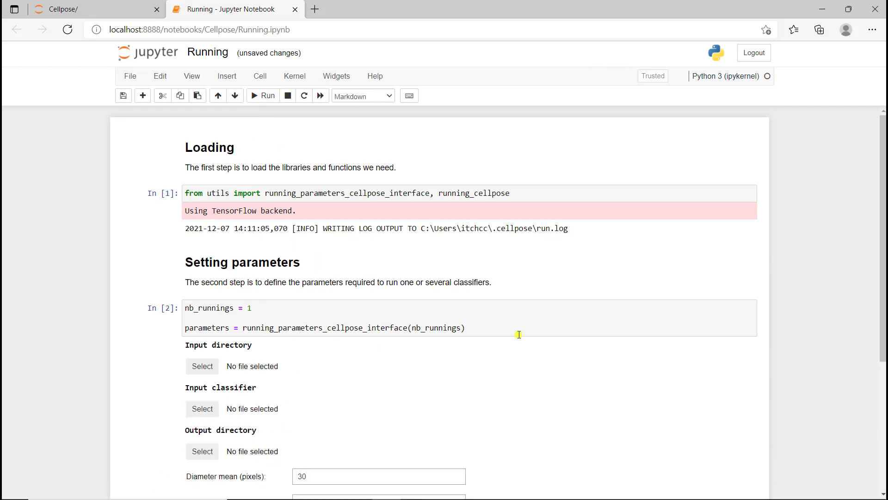
Set the input directory to the nucleiSegmentation_E2Fs test folder
{"action": "scroll", "coordinate": [552, 350], "scroll_direction": "down", "scroll_amount": 3}
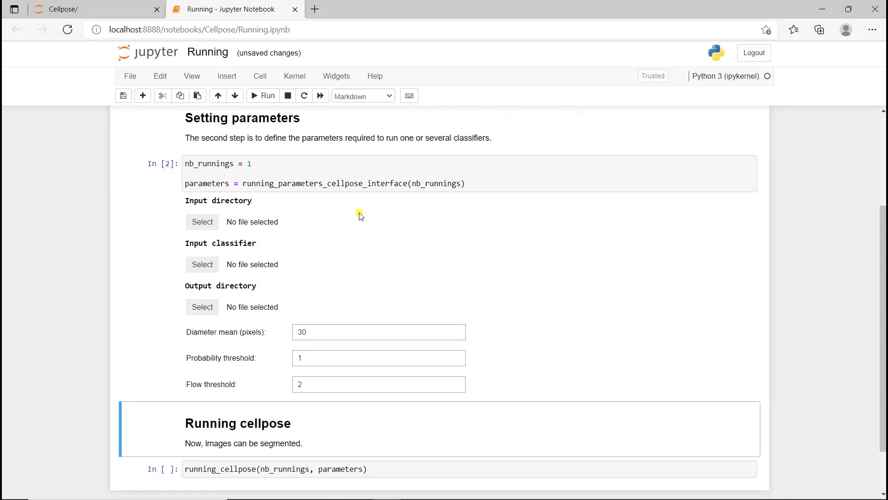
{"action": "left_click", "coordinate": [214, 223]}
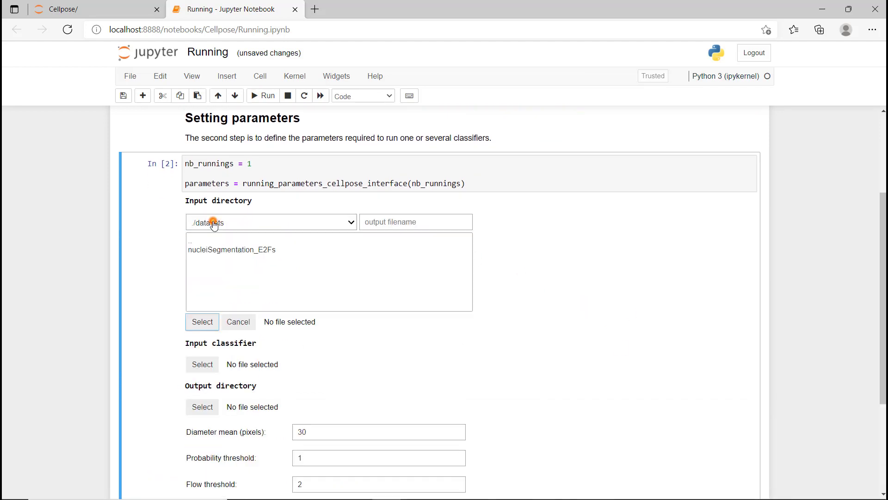
{"action": "double_click", "coordinate": [218, 252]}
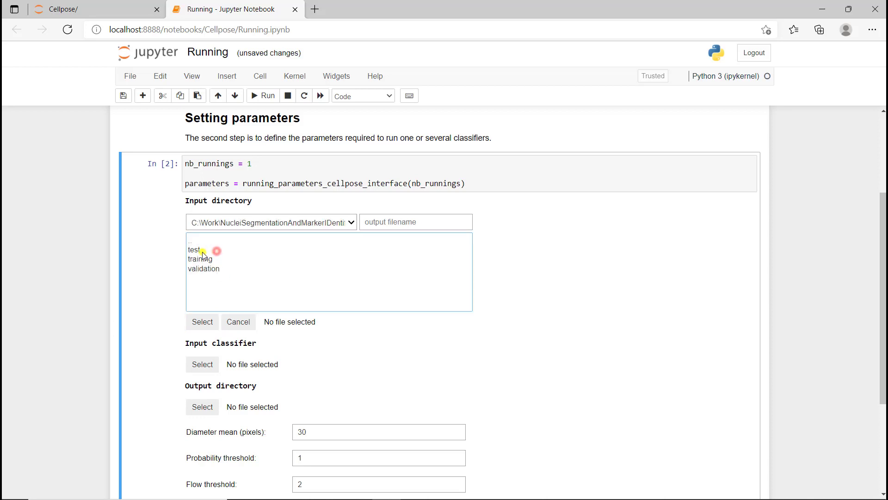
{"action": "double_click", "coordinate": [204, 249]}
{"action": "left_click", "coordinate": [208, 327]}
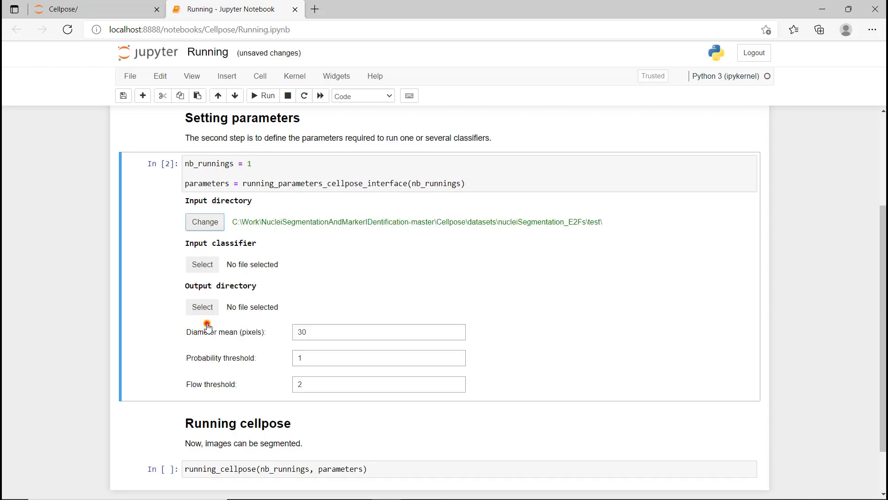
Choose the newly trained cellpose model as the input classifier
{"action": "left_click", "coordinate": [205, 264]}
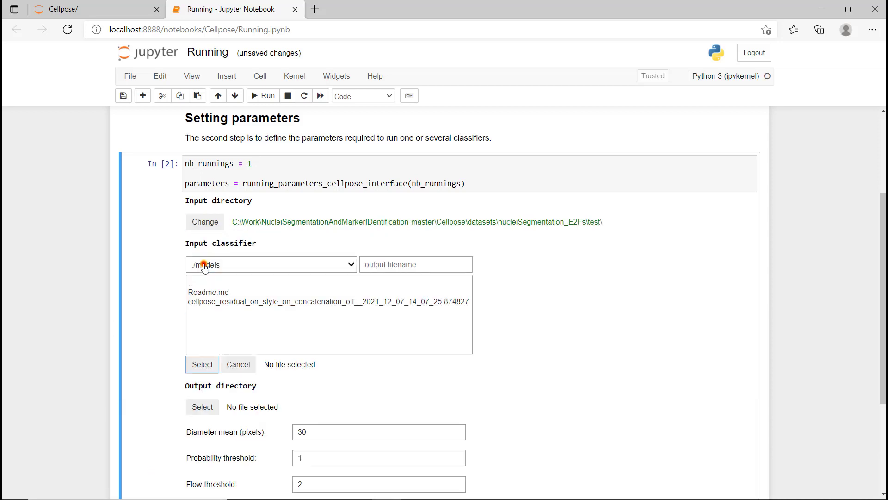
{"action": "left_click", "coordinate": [210, 302]}
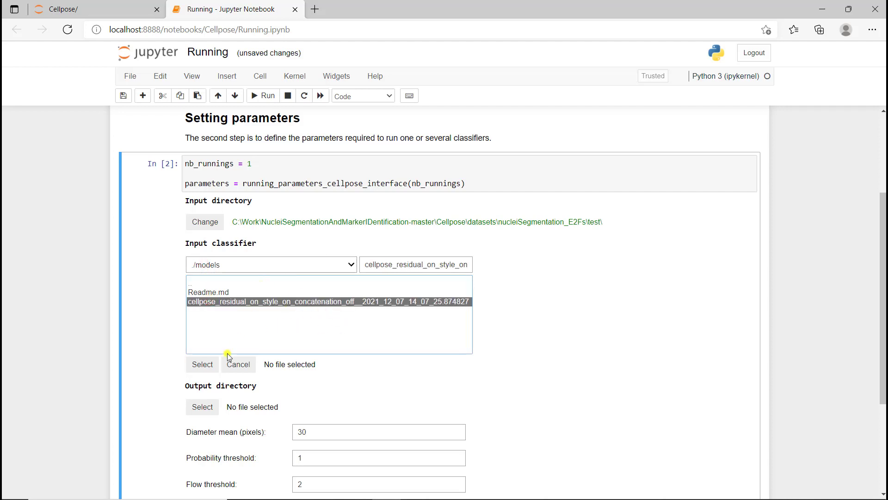
{"action": "left_click", "coordinate": [203, 364]}
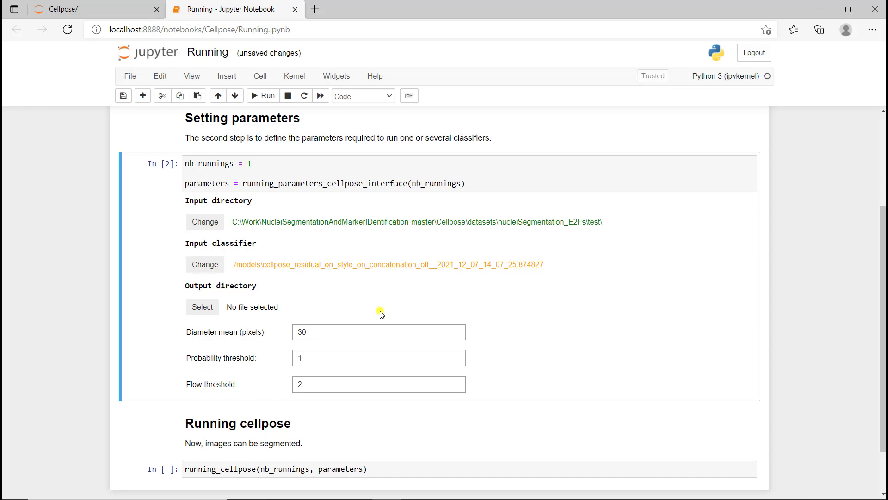
Open and close a File Explorer window, then switch to another open window
{"action": "key", "text": "super+e"}
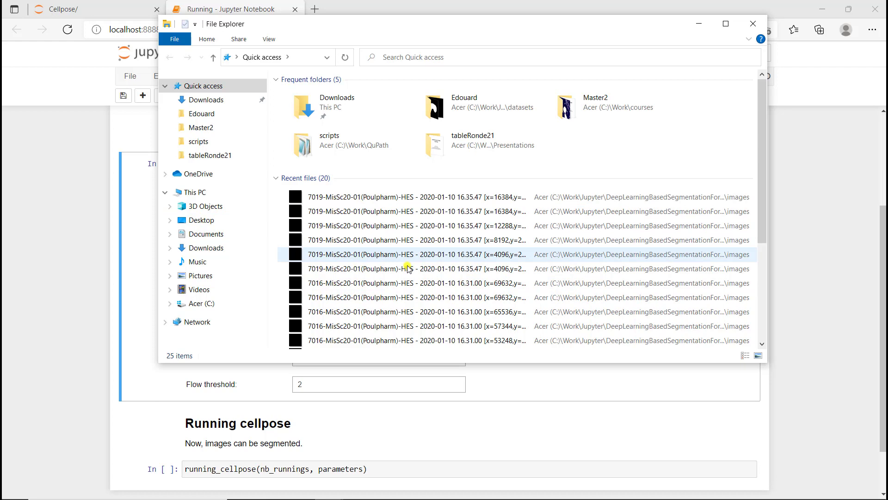
{"action": "left_click", "coordinate": [753, 24]}
{"action": "key", "text": "alt+Tab"}
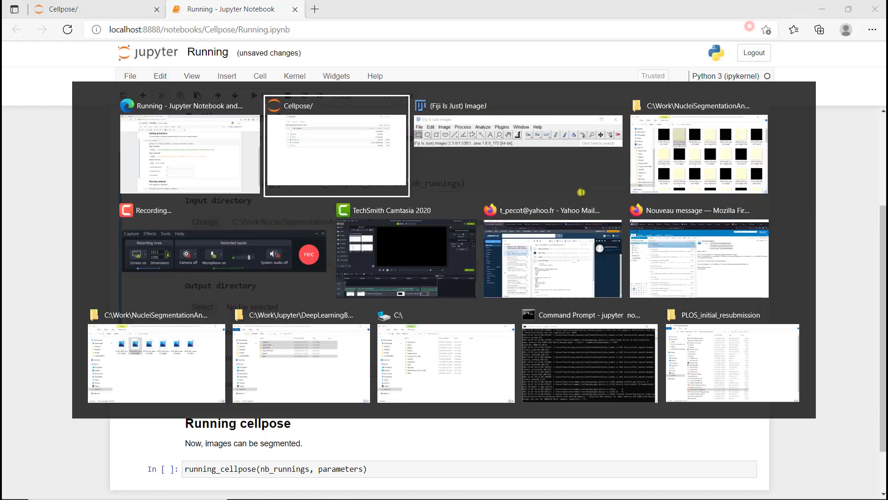
Navigate File Explorer from masks up to the nucleiSegmentation_E2Fs folder
{"action": "left_click", "coordinate": [699, 153]}
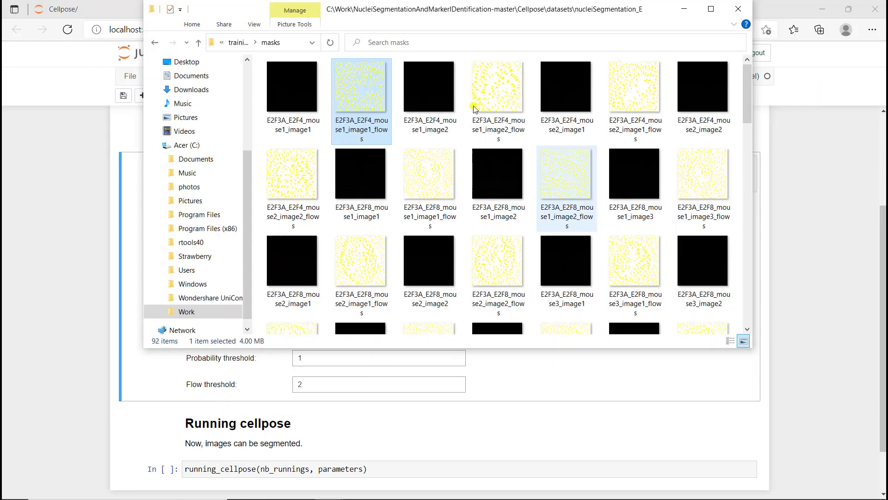
{"action": "left_click", "coordinate": [237, 42]}
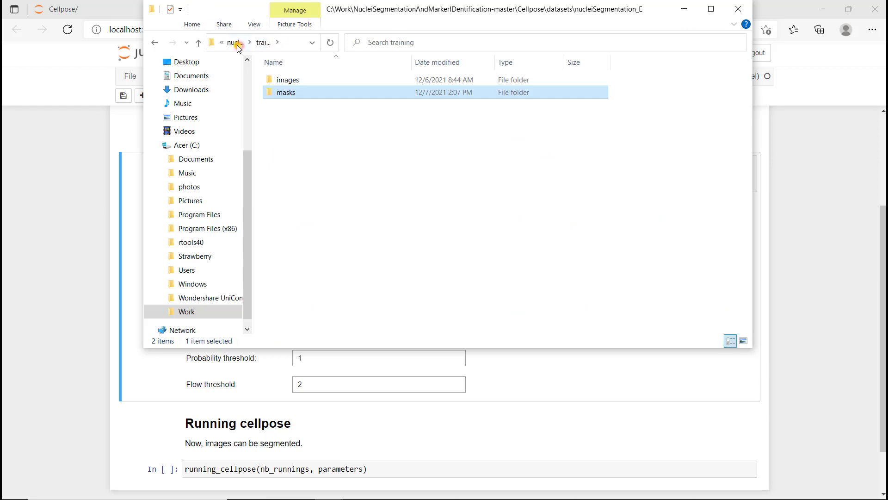
{"action": "left_click", "coordinate": [237, 42]}
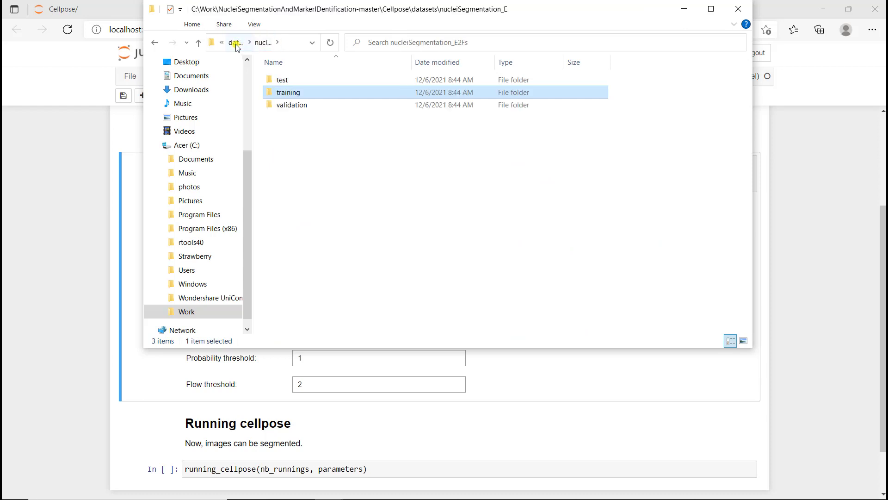
Create a new folder named 'results' there, then begin picking the notebook's output directory
{"action": "right_click", "coordinate": [292, 137]}
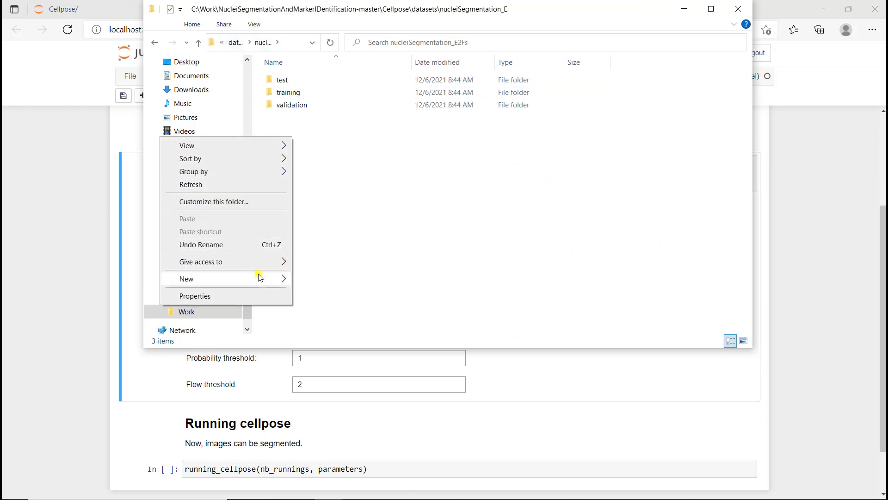
{"action": "mouse_move", "coordinate": [259, 277]}
{"action": "left_click", "coordinate": [319, 281]}
{"action": "type", "text": "r"}
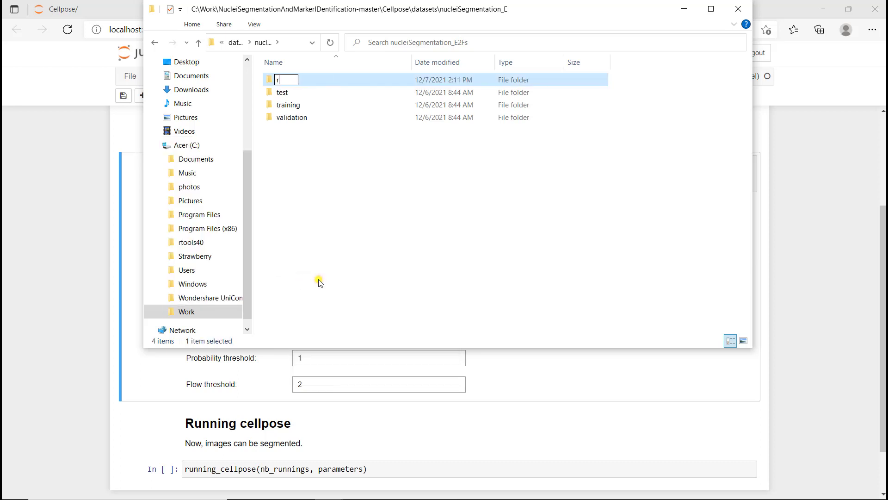
{"action": "type", "text": "esults"}
{"action": "key", "text": "Return"}
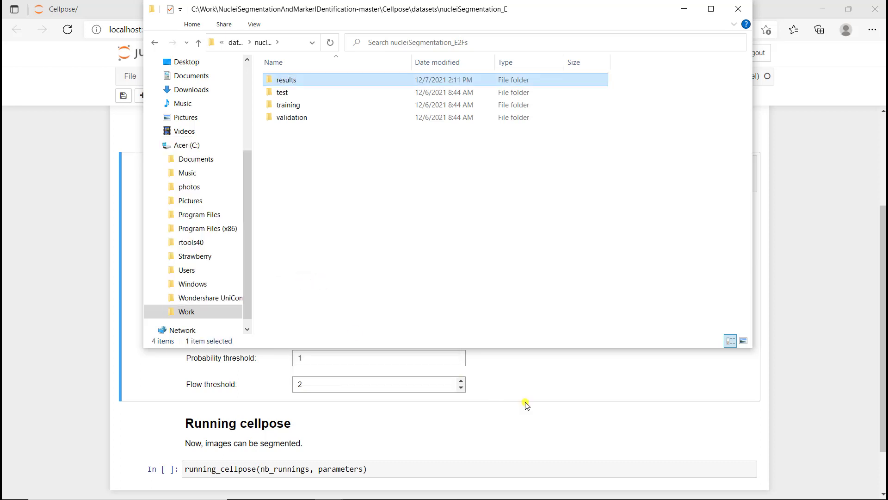
{"action": "left_click", "coordinate": [530, 386]}
{"action": "left_click", "coordinate": [213, 310]}
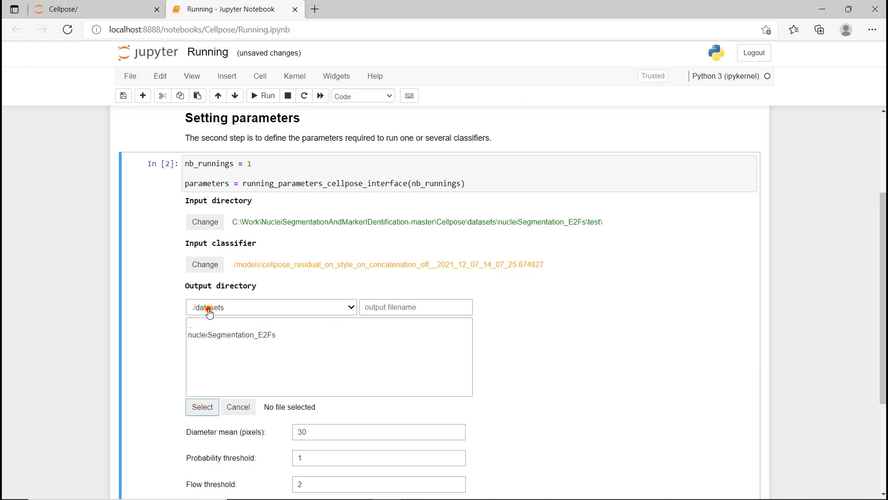
Browse into nucleiSegmentation_E2Fs > results and confirm it as the output directory
{"action": "left_click", "coordinate": [199, 334]}
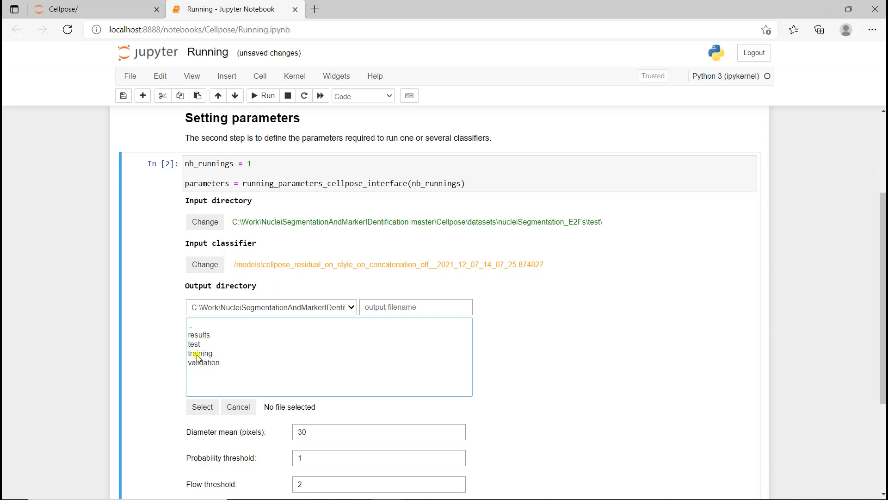
{"action": "left_click", "coordinate": [198, 335]}
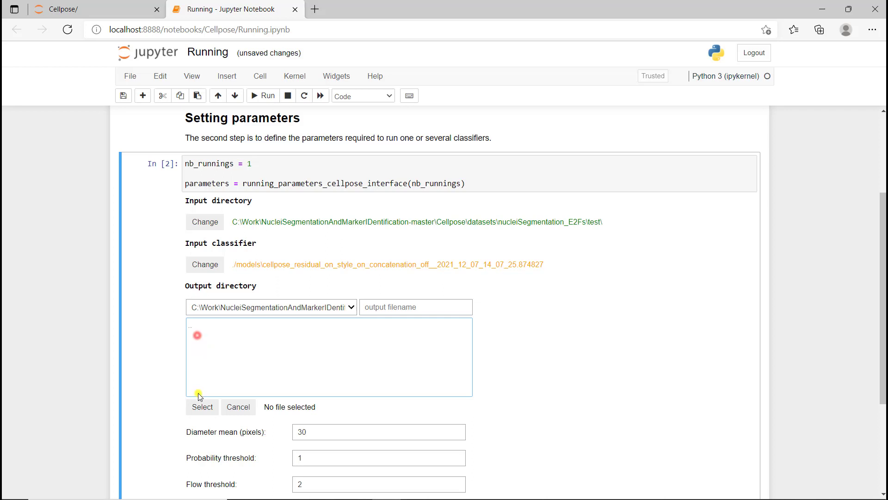
{"action": "left_click", "coordinate": [200, 407]}
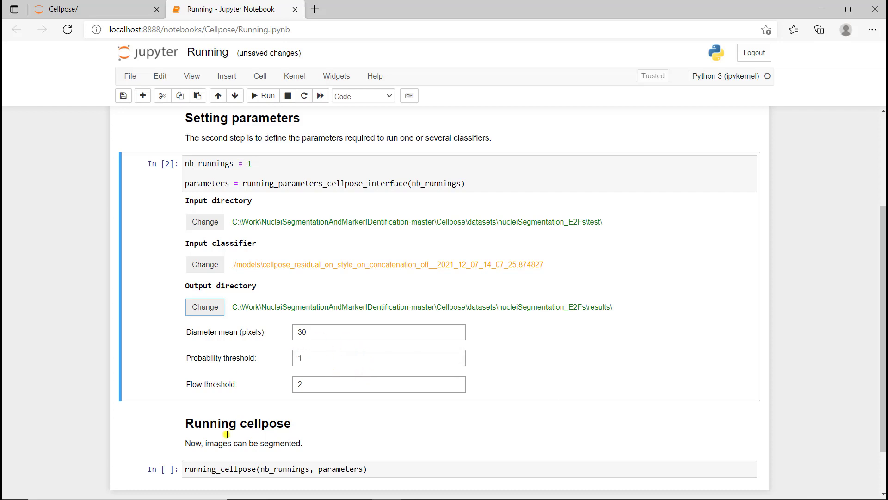
Run the running_cellpose cell until all 6 test images are processed, then switch to File Explorer
{"action": "left_click", "coordinate": [238, 463]}
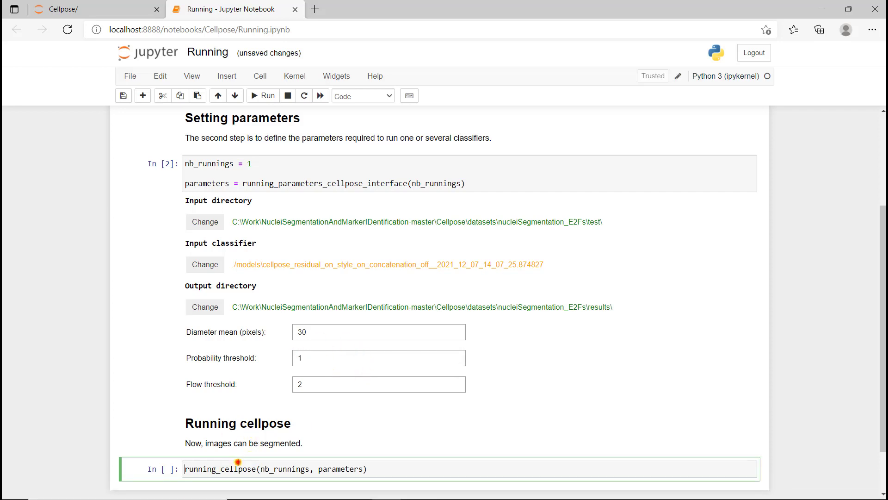
{"action": "left_click", "coordinate": [257, 97]}
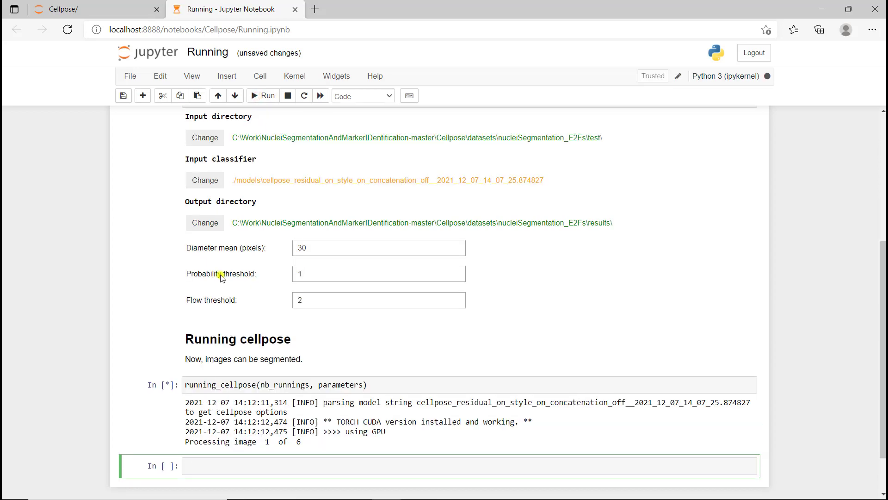
{"action": "scroll", "coordinate": [209, 295], "scroll_direction": "down", "scroll_amount": 1}
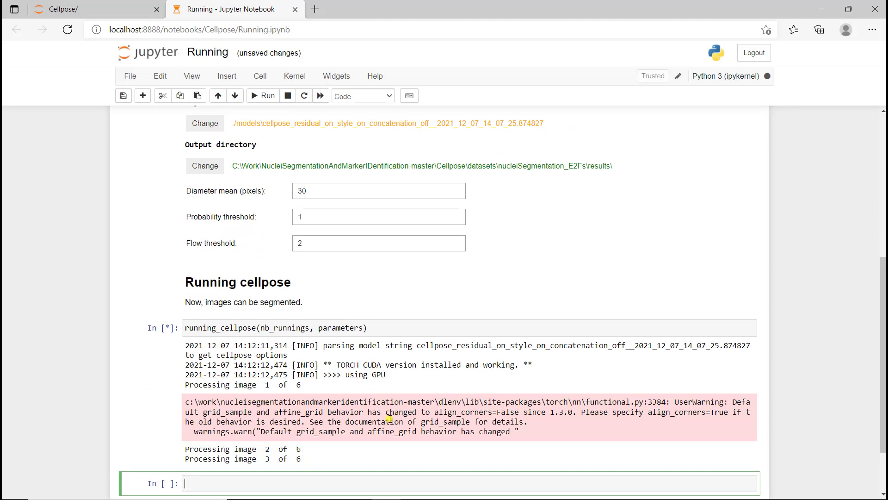
{"action": "scroll", "coordinate": [389, 418], "scroll_direction": "down", "scroll_amount": 3}
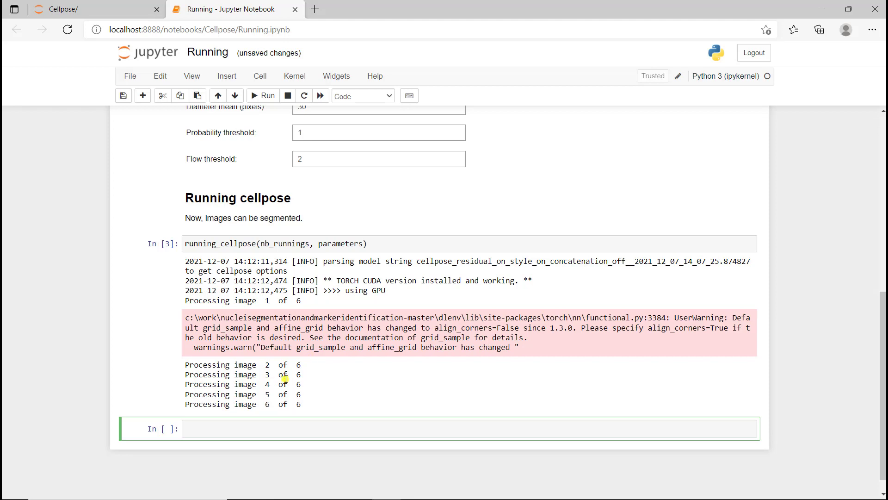
{"action": "key", "text": "alt+Tab"}
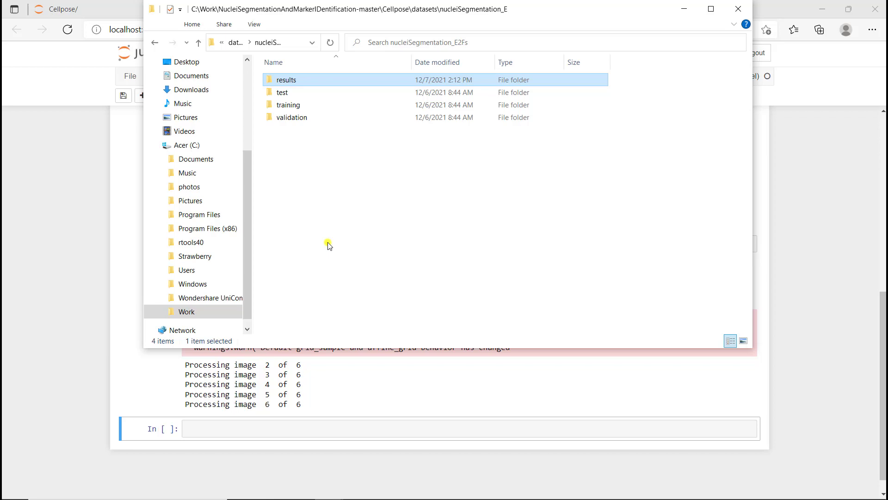
Open the mouse1_image4 and mouse2_image3 masks from the results folder in Fiji
{"action": "double_click", "coordinate": [293, 82]}
{"action": "key", "text": "alt+Tab"}
{"action": "key", "text": "Tab"}
{"action": "key", "text": "Tab"}
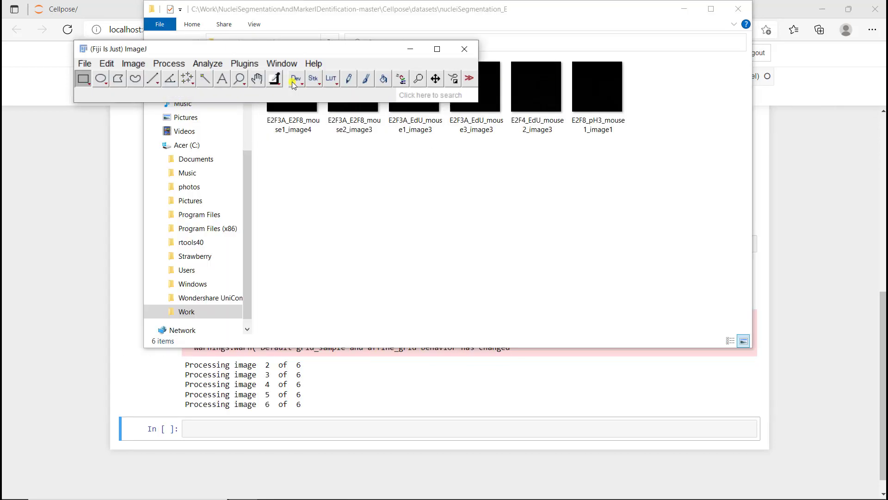
{"action": "left_click_drag", "start_coordinate": [303, 117], "coordinate": [218, 99]}
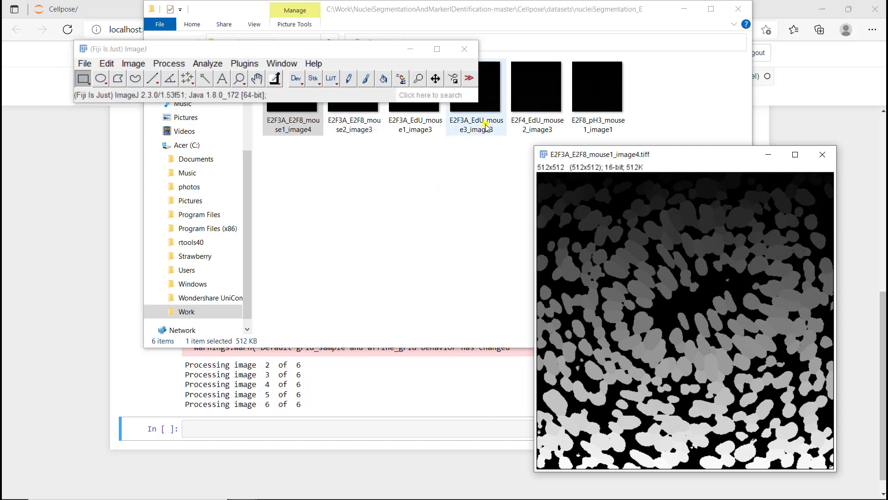
{"action": "left_click_drag", "start_coordinate": [359, 116], "coordinate": [257, 94]}
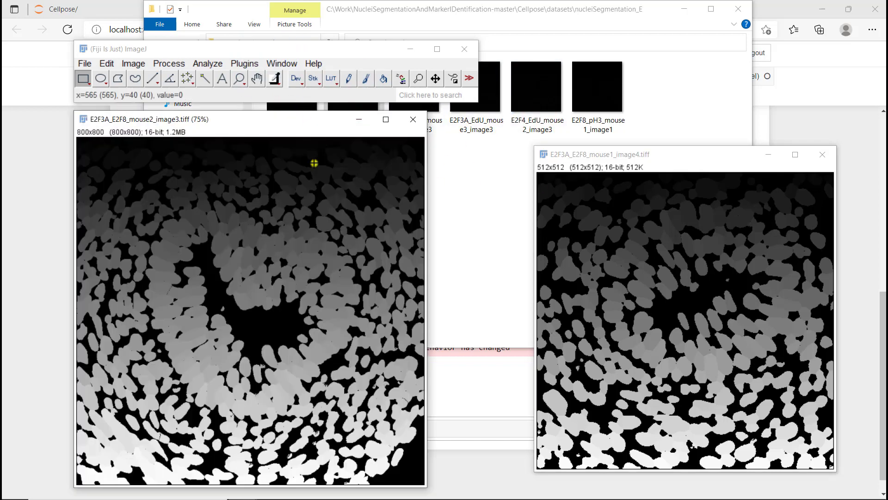
Colour the mouse2_image3 mask with glasbey inverted and the mouse1_image4 mask with glasbey on dark
{"action": "left_click", "coordinate": [129, 64]}
{"action": "mouse_move", "coordinate": [89, 305]}
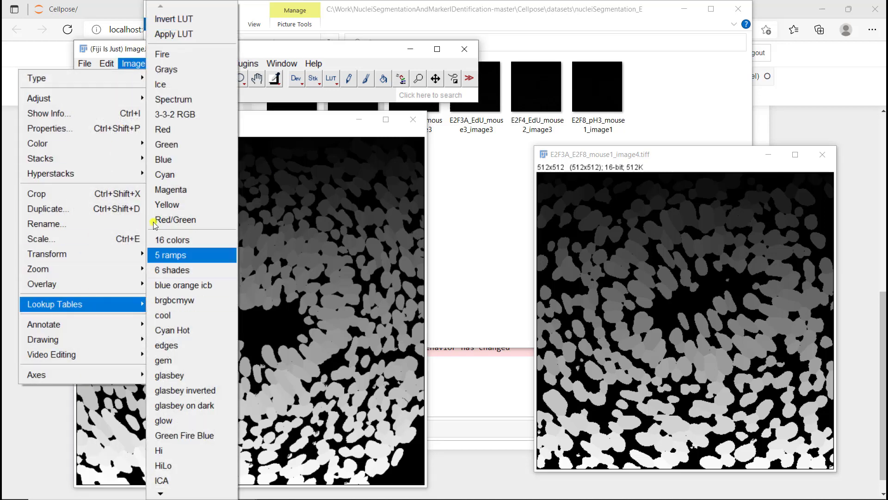
{"action": "left_click", "coordinate": [173, 395]}
{"action": "left_click", "coordinate": [611, 155]}
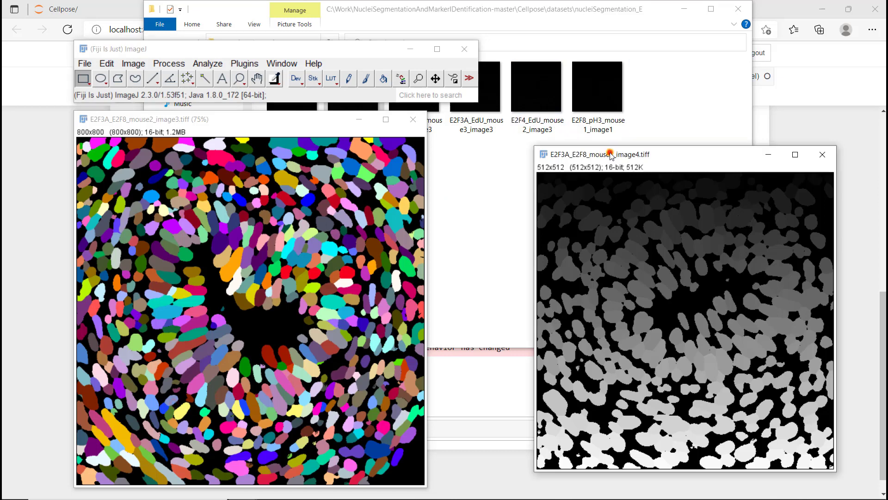
{"action": "left_click", "coordinate": [87, 64]}
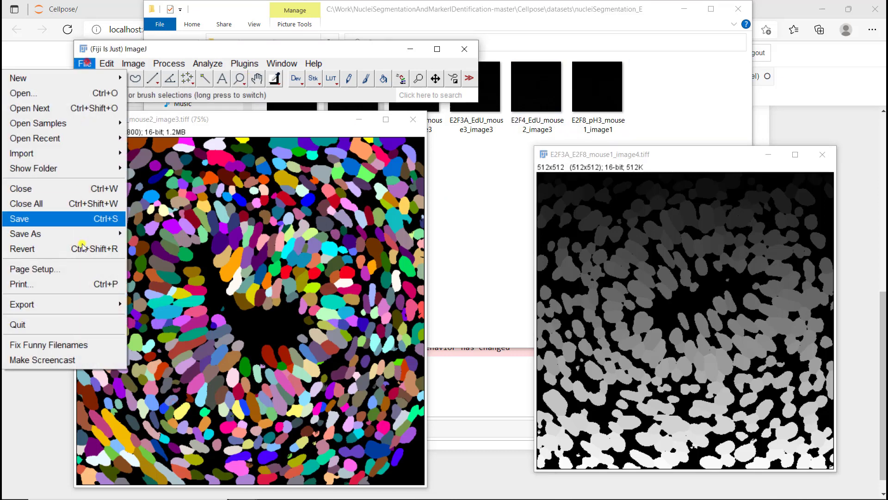
{"action": "mouse_move", "coordinate": [70, 301]}
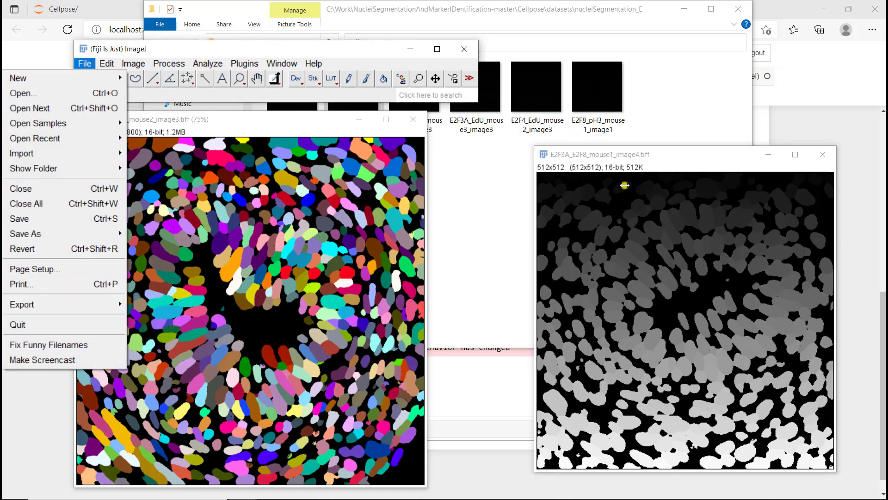
{"action": "left_click", "coordinate": [609, 165]}
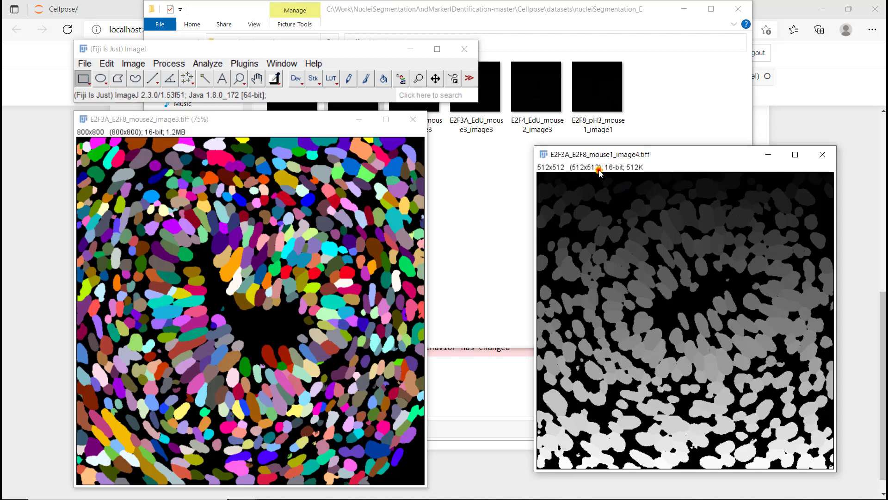
{"action": "left_click", "coordinate": [134, 63]}
{"action": "mouse_move", "coordinate": [96, 303]}
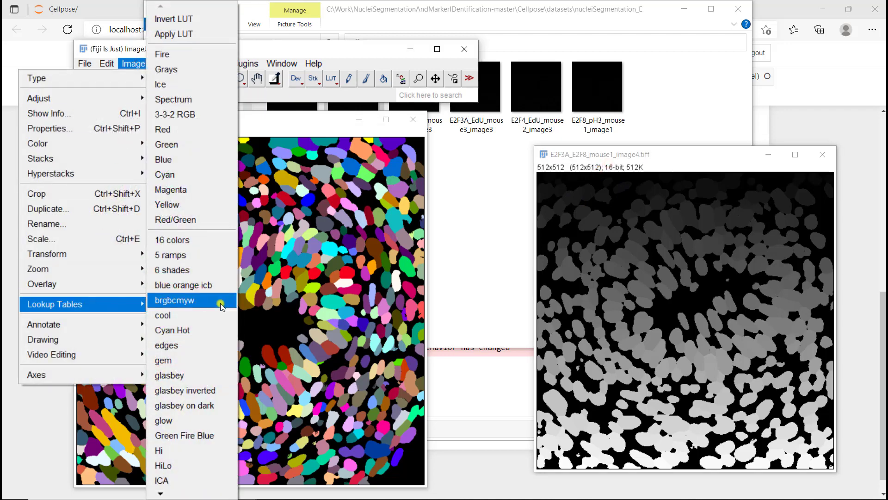
{"action": "left_click", "coordinate": [185, 406]}
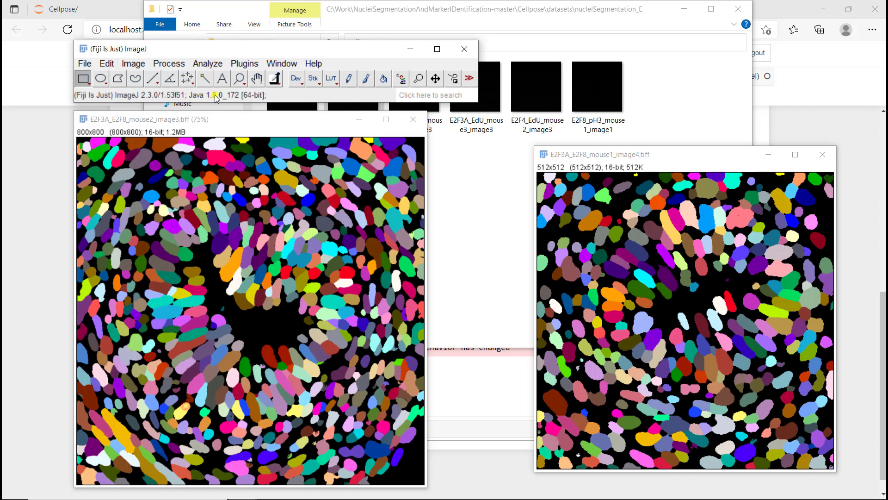
Open the raw mouse1_image4 and mouse2_image3 images from the test folder in Fiji
{"action": "left_click", "coordinate": [492, 174]}
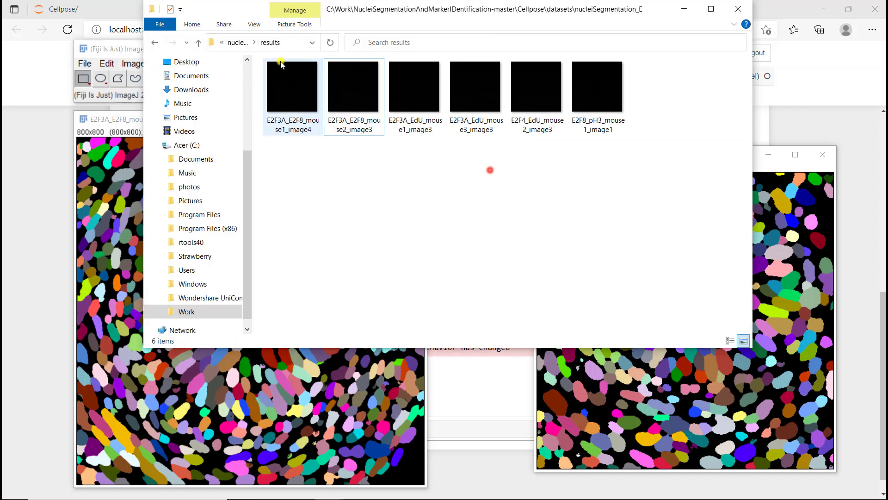
{"action": "left_click", "coordinate": [238, 42]}
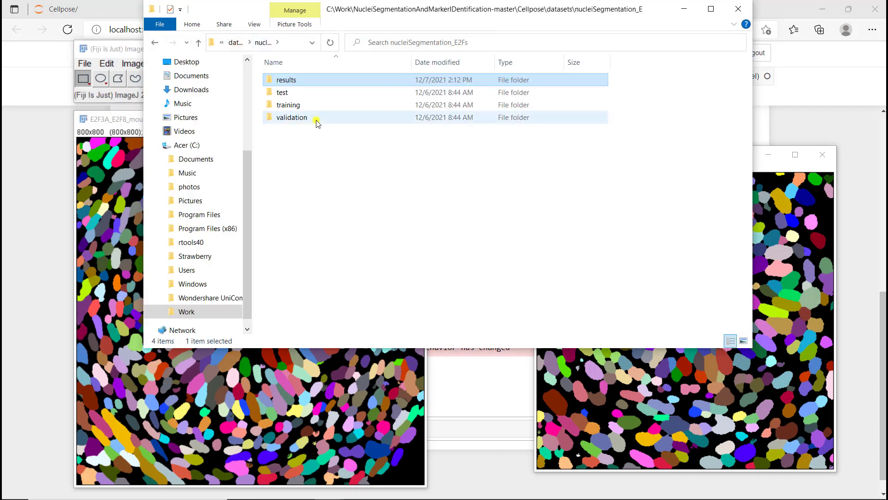
{"action": "double_click", "coordinate": [283, 93]}
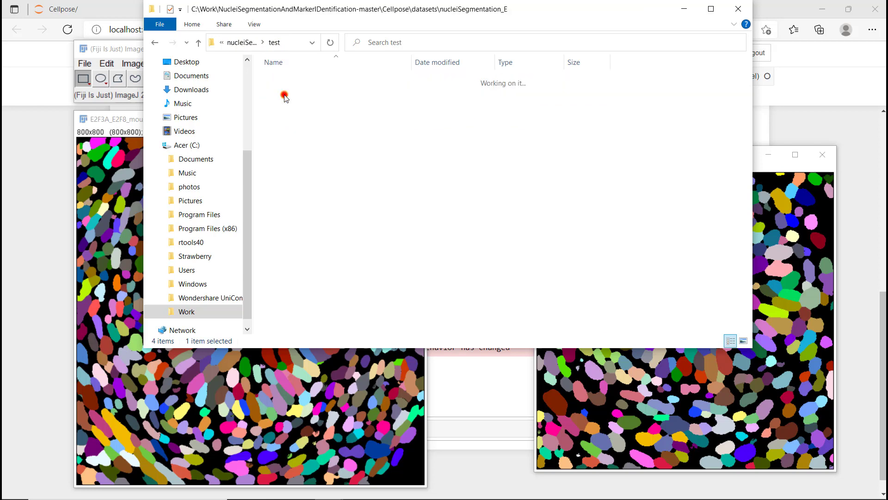
{"action": "left_click_drag", "start_coordinate": [353, 102], "coordinate": [101, 94]}
{"action": "left_click_drag", "start_coordinate": [413, 87], "coordinate": [120, 87]}
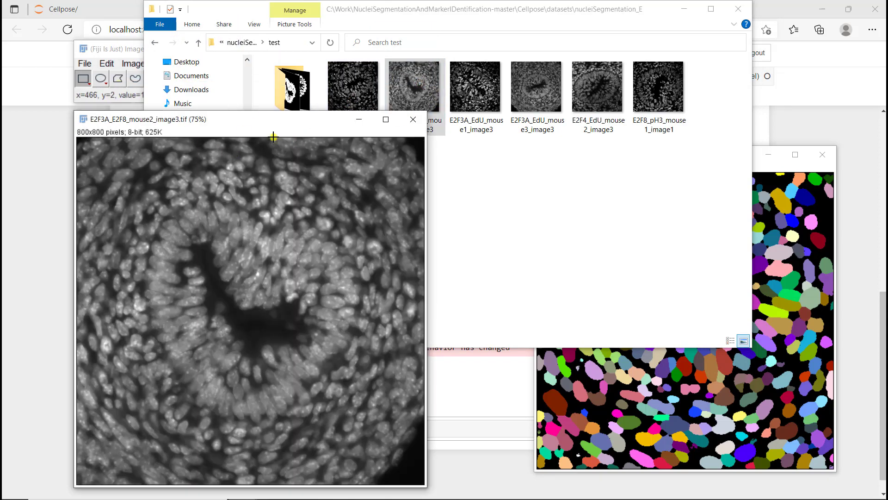
Compare raw mouse2_image3 beside its mask, then close both mouse2_image3 windows
{"action": "left_click_drag", "start_coordinate": [244, 121], "coordinate": [586, 109]}
{"action": "left_click", "coordinate": [411, 382]}
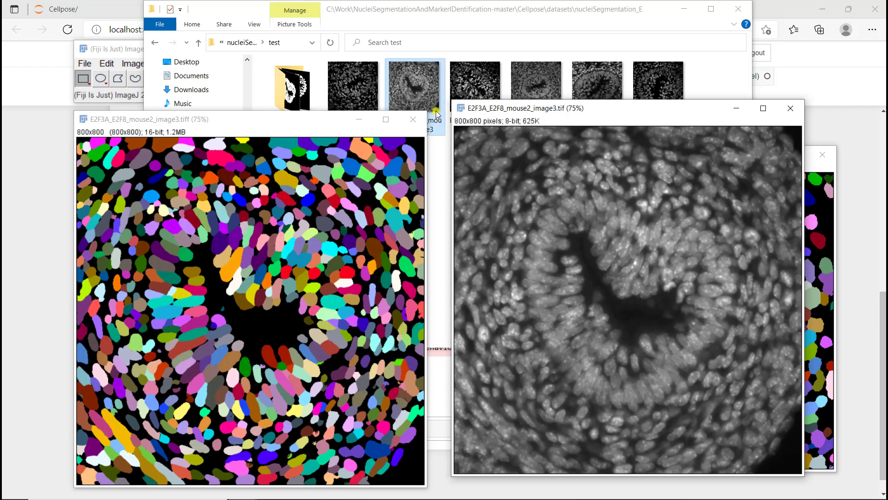
{"action": "left_click", "coordinate": [415, 120]}
{"action": "left_click", "coordinate": [789, 108]}
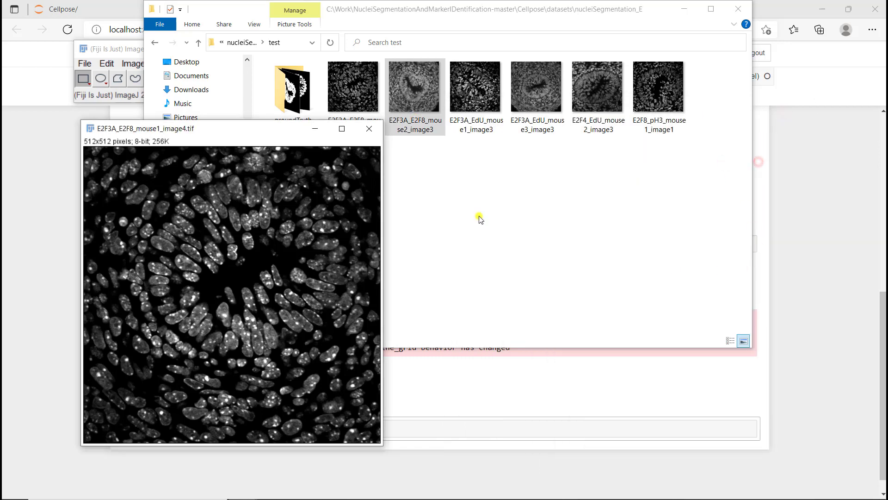
Reopen the mouse1_image4 mask from results, apply glasbey on dark, and place the raw image beside it
{"action": "left_click", "coordinate": [241, 42]}
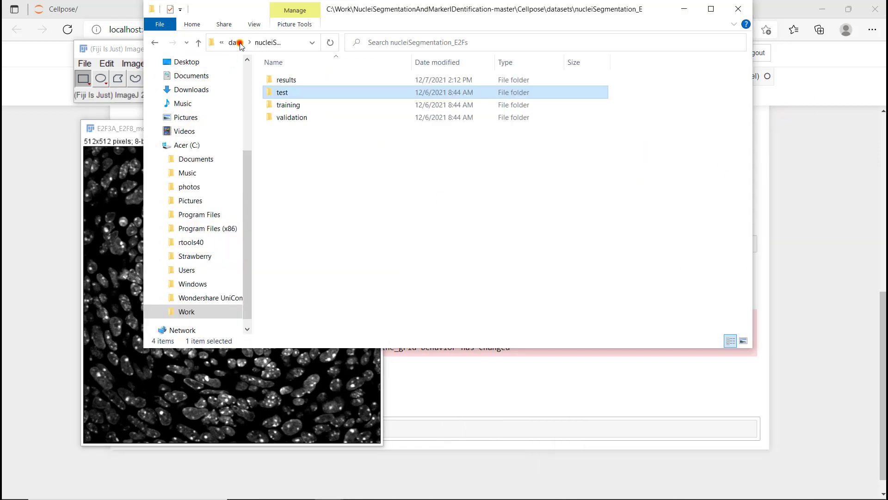
{"action": "double_click", "coordinate": [283, 85]}
{"action": "left_click_drag", "start_coordinate": [287, 83], "coordinate": [125, 74]}
{"action": "left_click", "coordinate": [131, 64]}
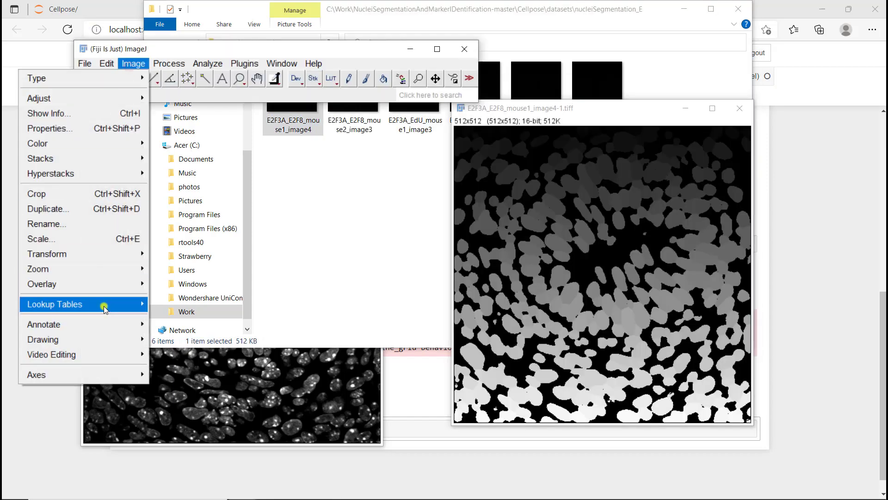
{"action": "mouse_move", "coordinate": [119, 303]}
{"action": "left_click", "coordinate": [184, 405]}
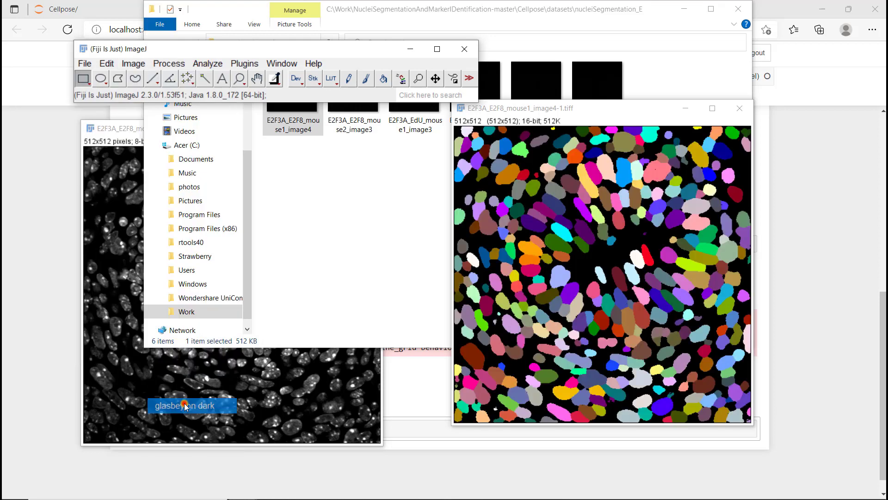
{"action": "left_click_drag", "start_coordinate": [250, 131], "coordinate": [318, 115]}
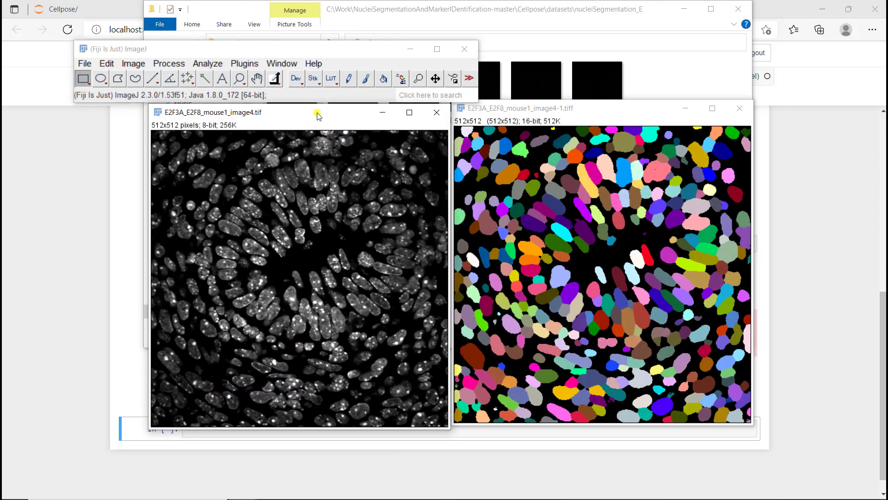